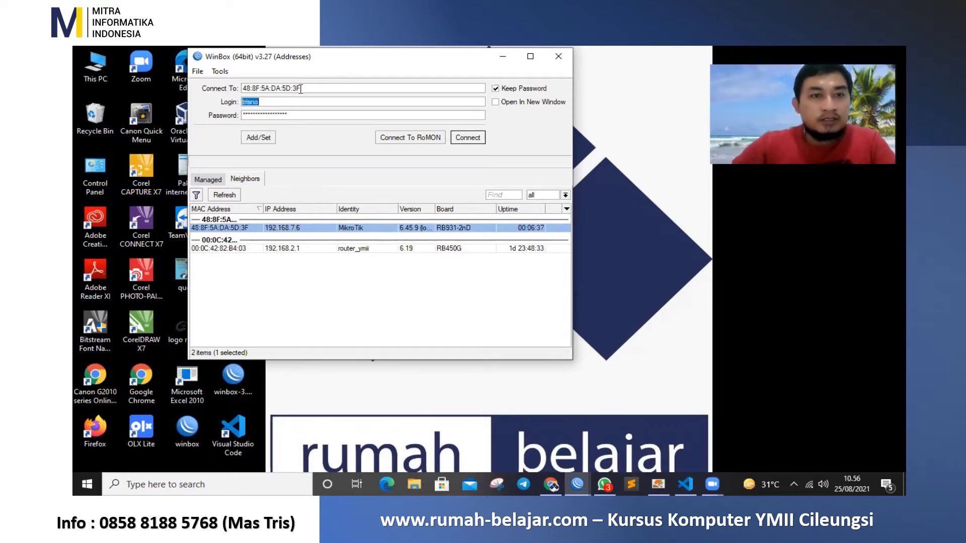
Log in to the router at MAC address 48:8F:5A:DA:5D:3F as admin with a blank password
left_click_drag(301, 88, 242, 89)
left_click(272, 105)
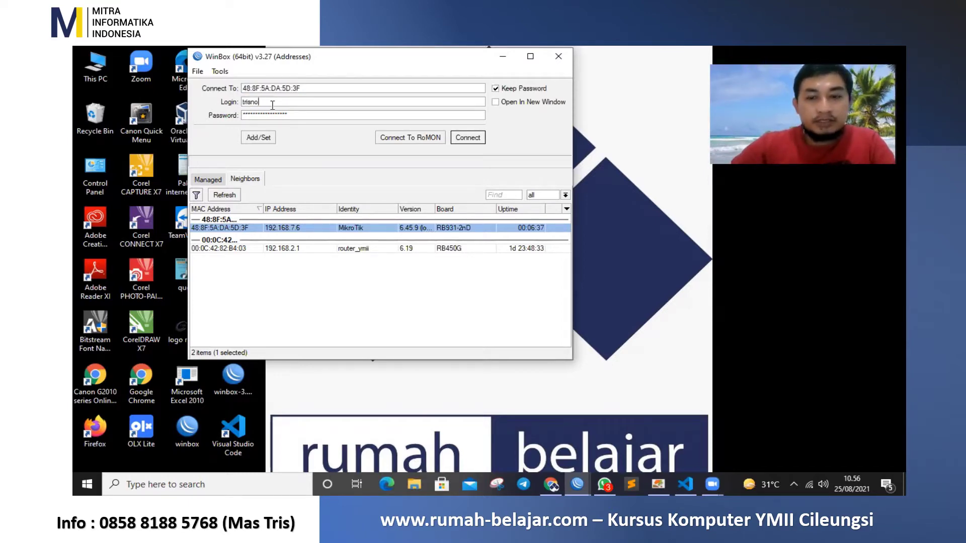
type("admin")
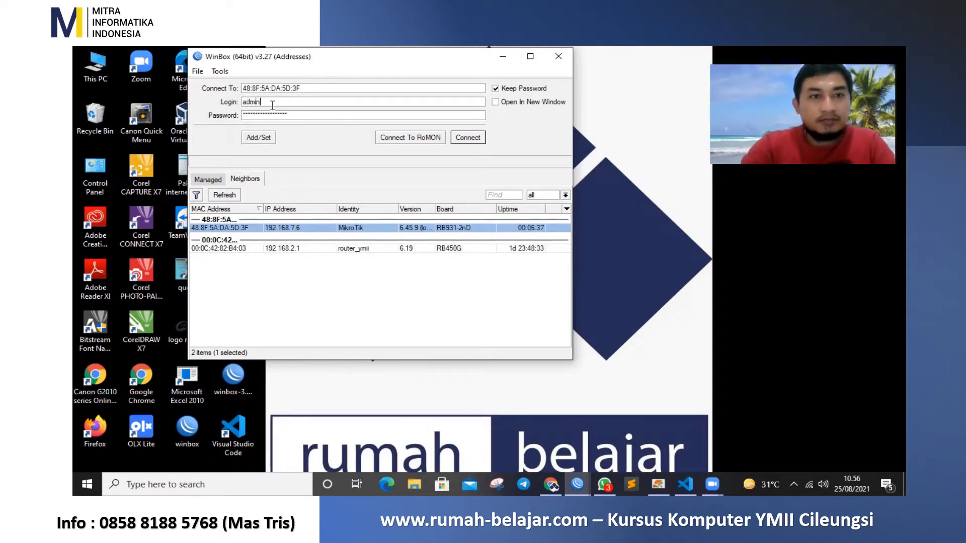
key("Tab")
key("BackSpace")
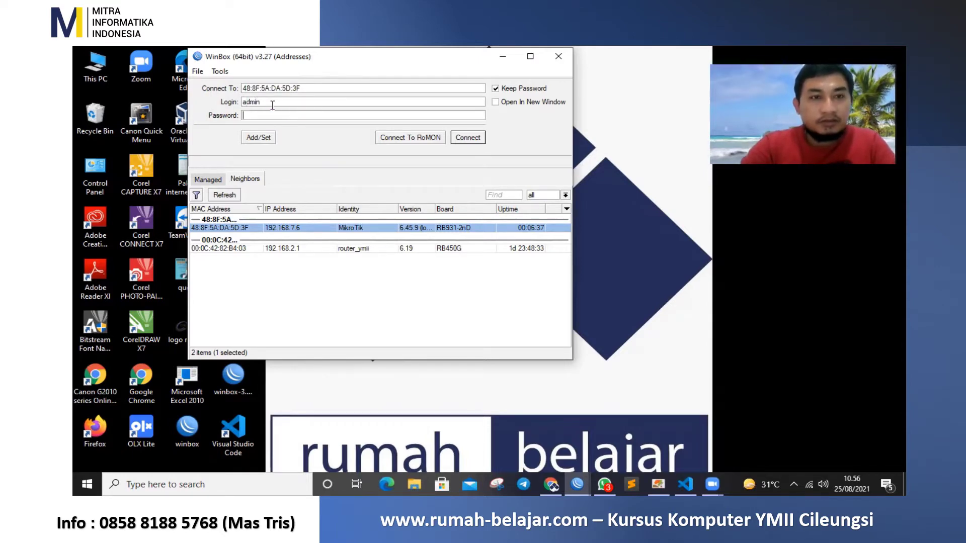
key("Return")
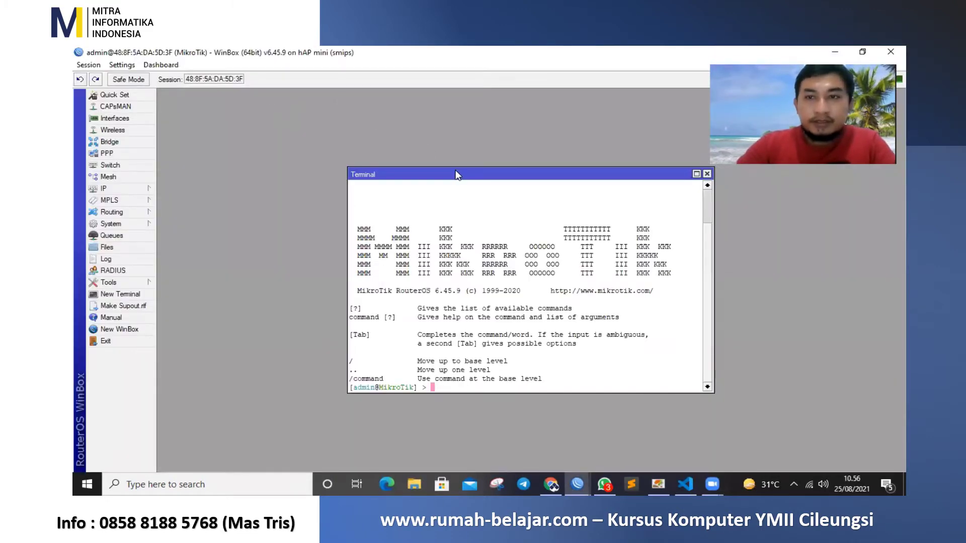
Set the router's system identity to Router_YMII_Cileungsi and check the prompt in a new terminal
left_click_drag(449, 175, 276, 113)
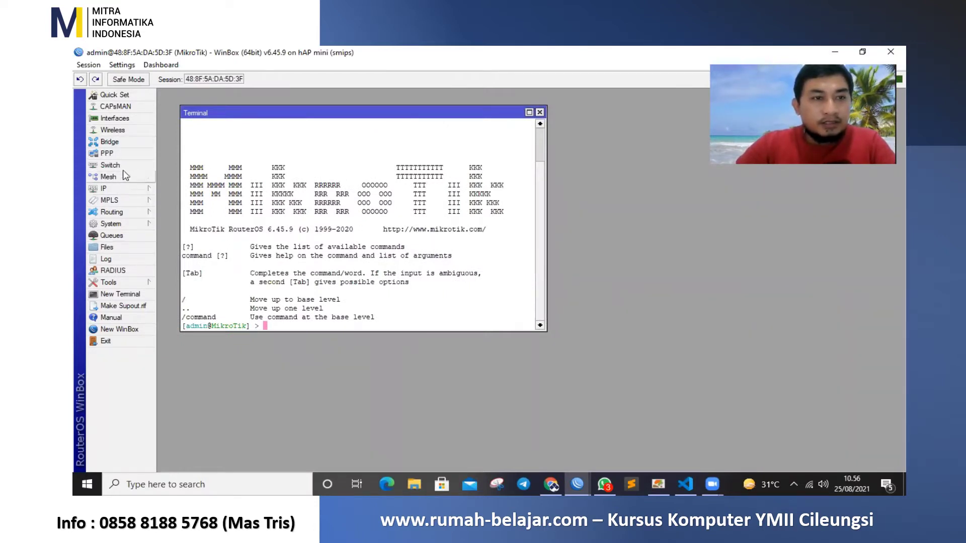
left_click_drag(247, 326, 250, 327)
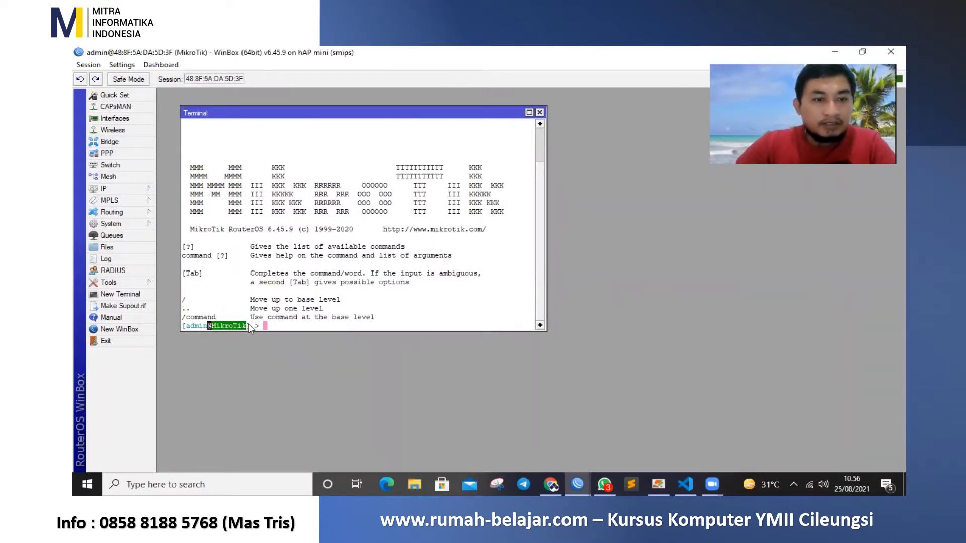
left_click(146, 224)
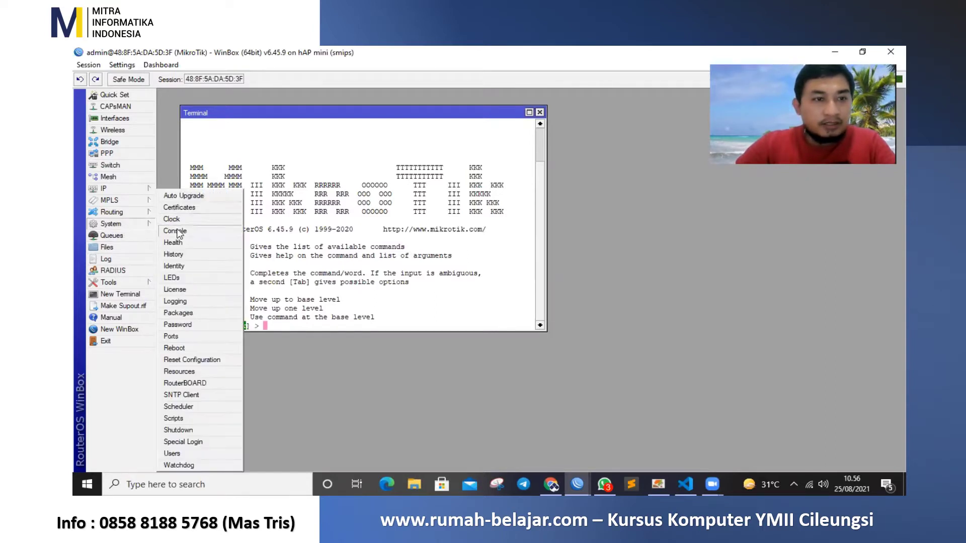
left_click(176, 266)
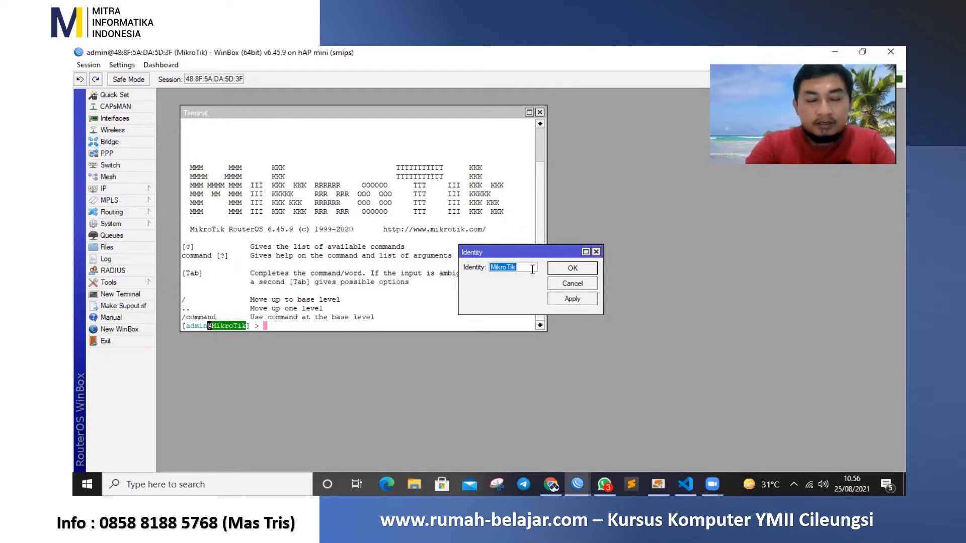
type("Route")
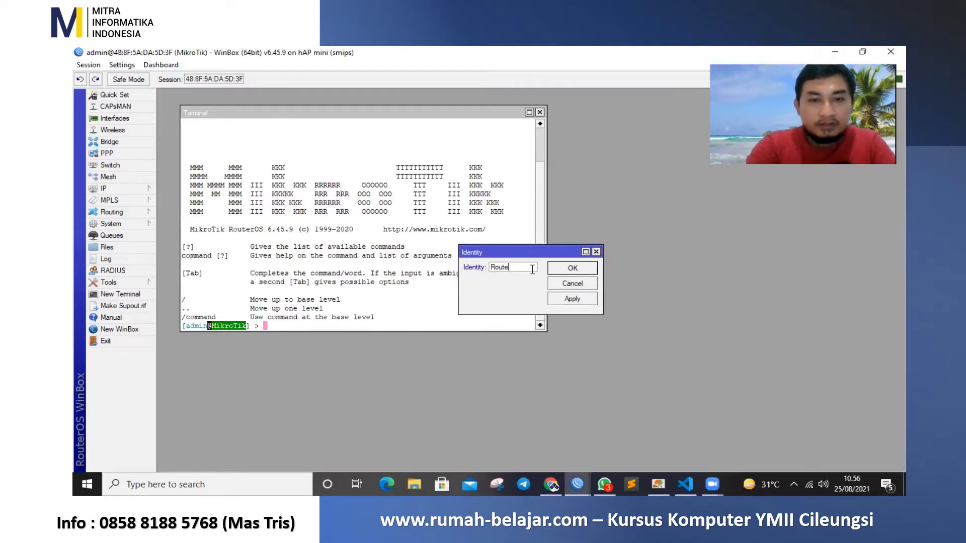
type("r_YMII")
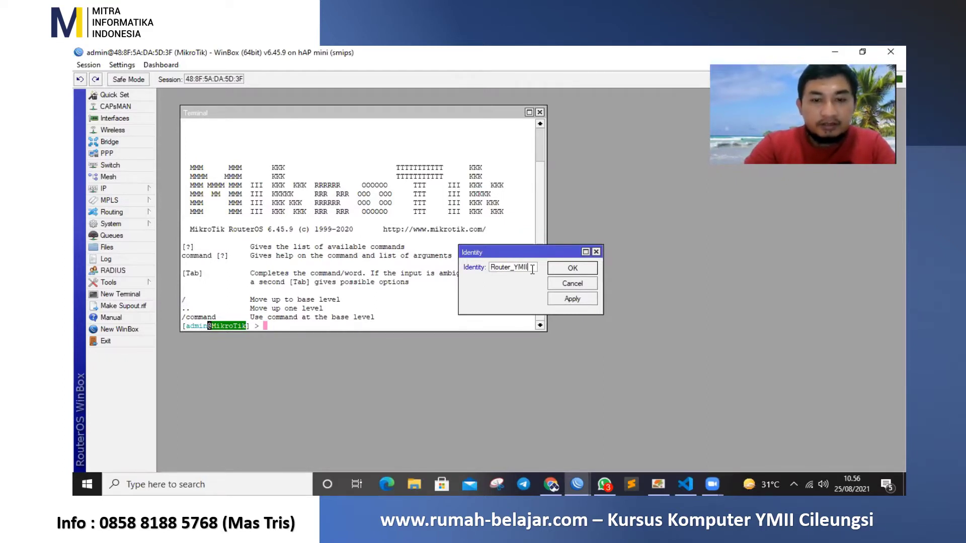
type("_cILE")
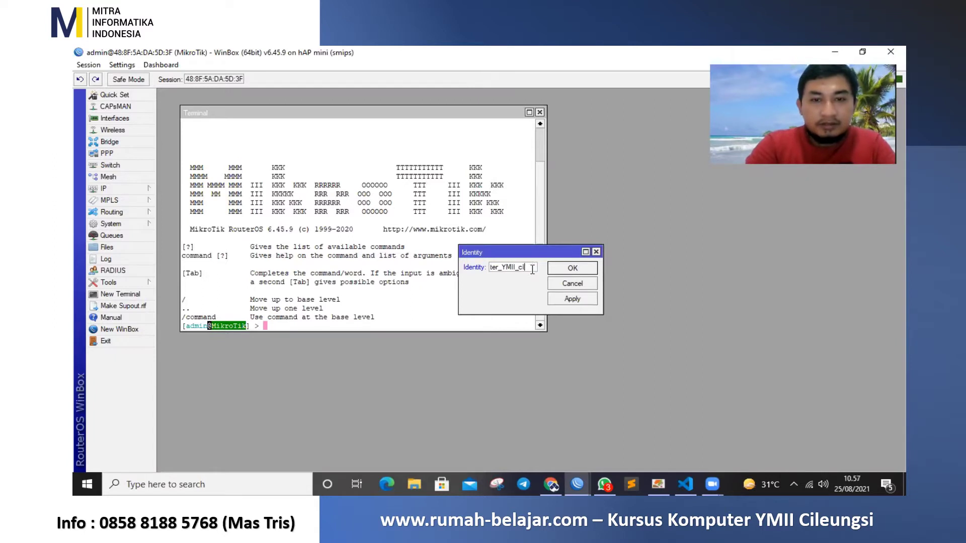
key("BackSpace")
key("BackSpace")
type("Cile")
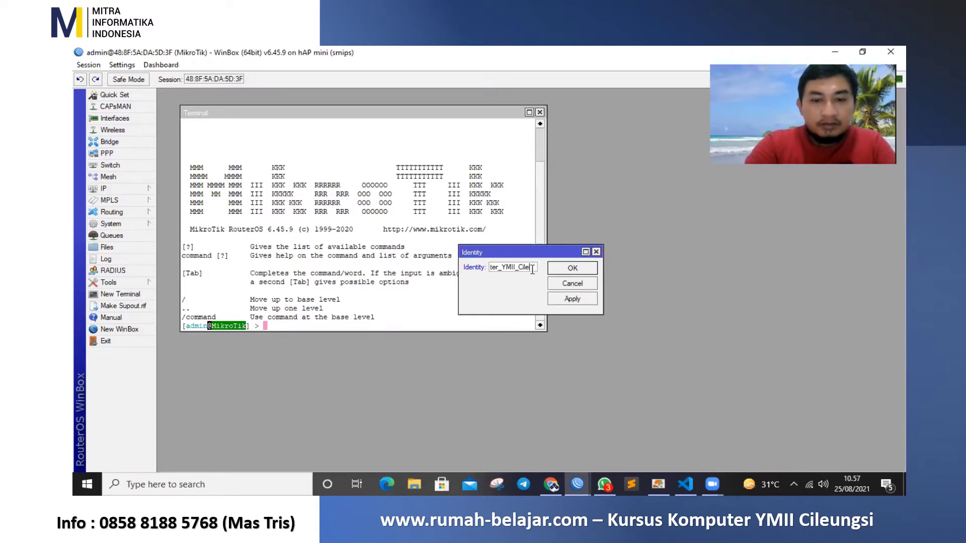
type("ungsi")
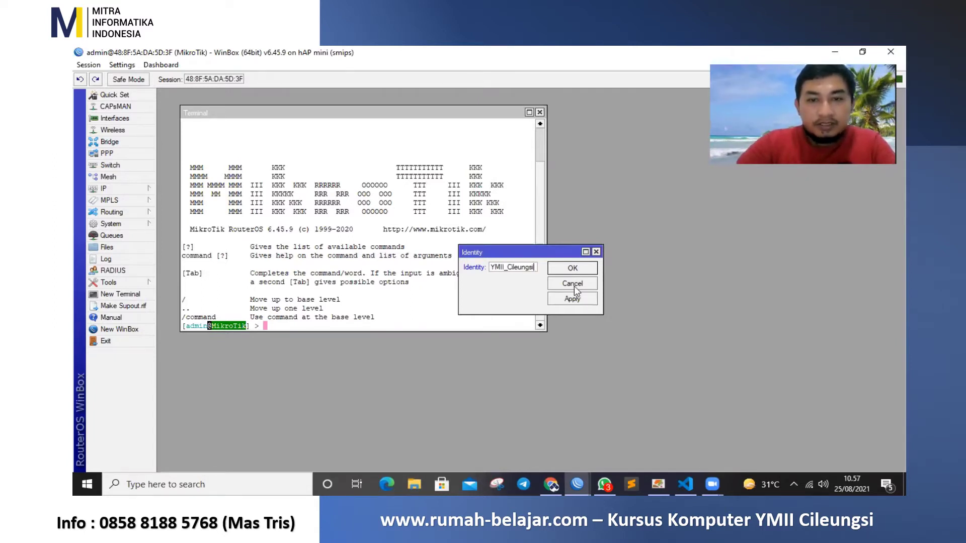
left_click(573, 296)
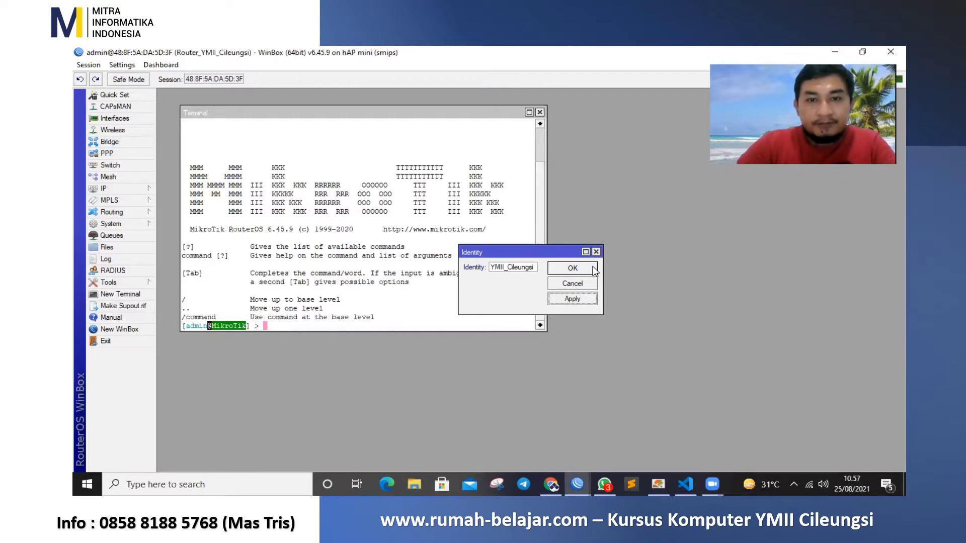
left_click(594, 269)
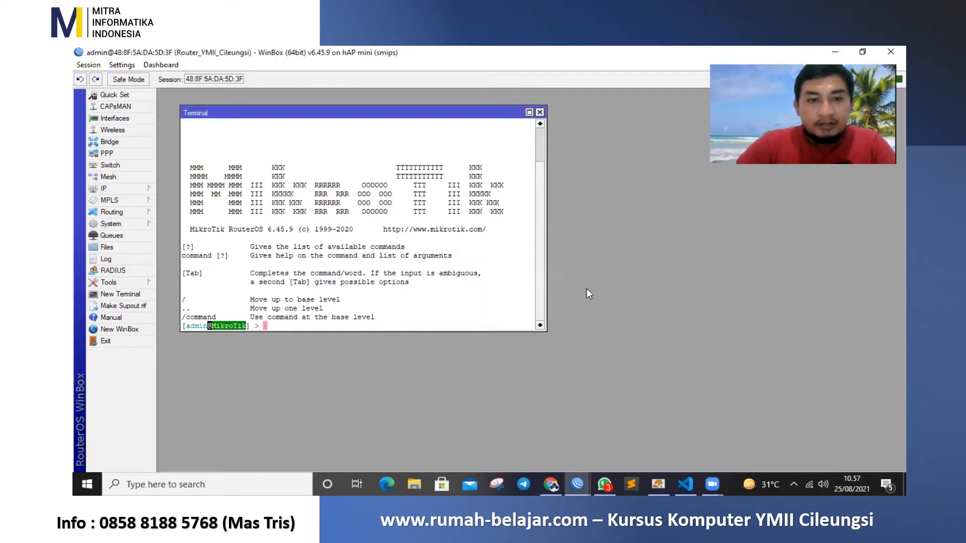
left_click(126, 295)
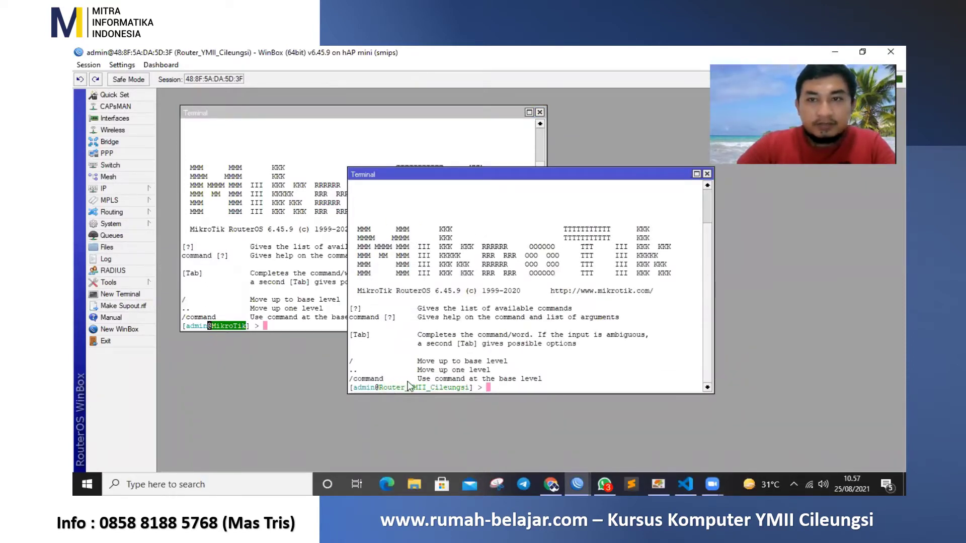
left_click(706, 174)
Remove the existing IP address entry on ether1 from the router's address list
left_click(122, 188)
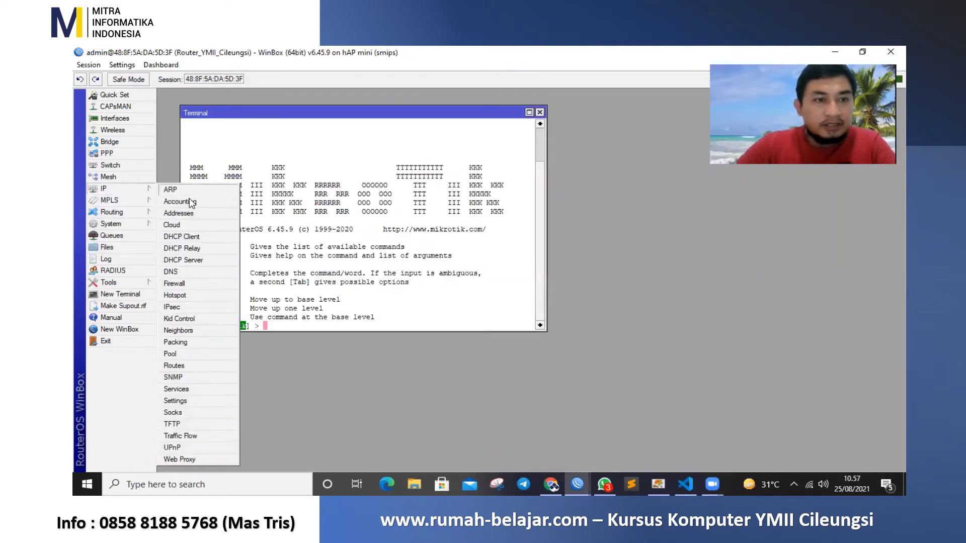
left_click(179, 214)
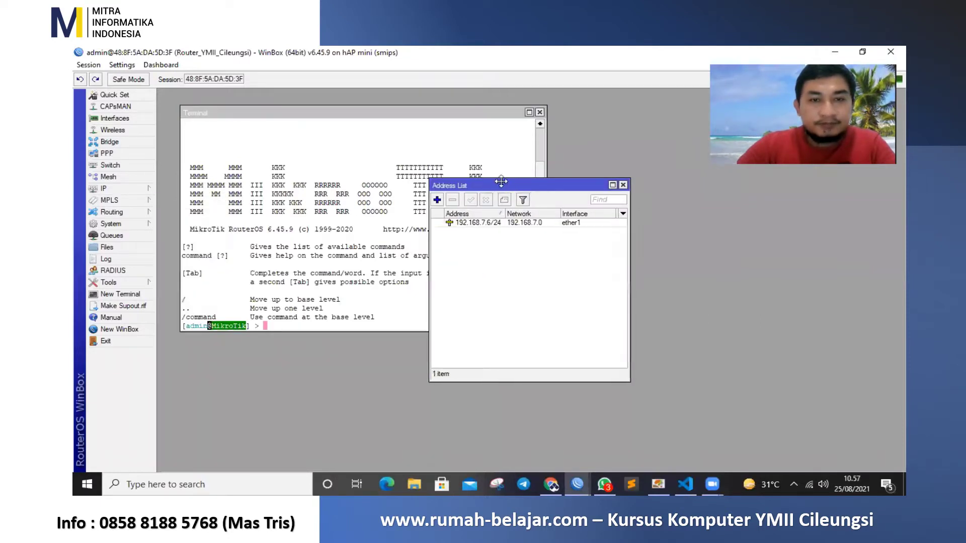
left_click_drag(501, 182, 284, 155)
left_click(261, 194)
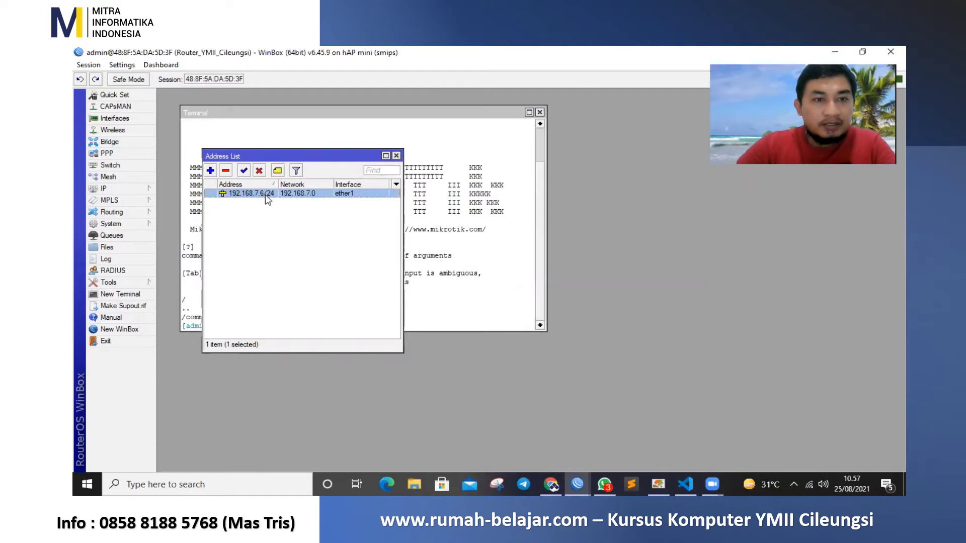
left_click(226, 171)
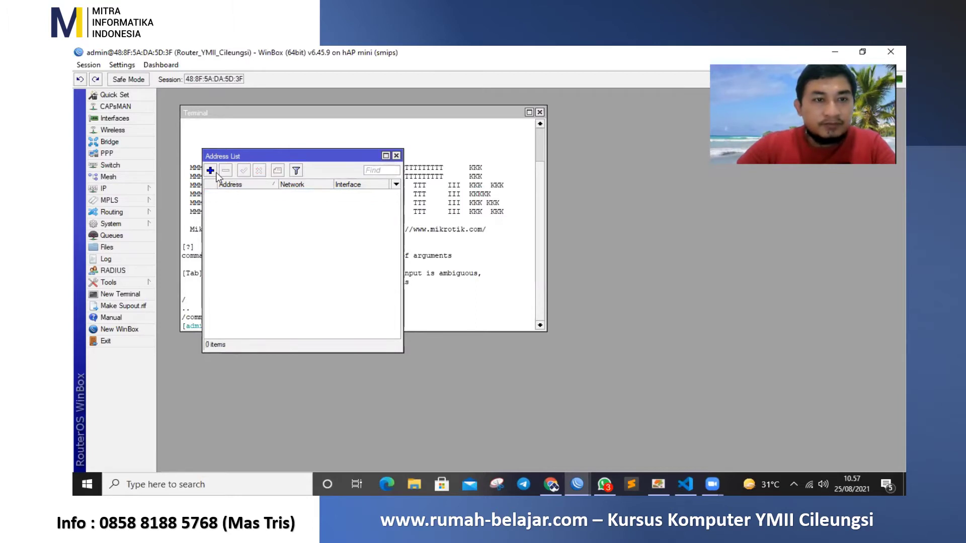
Add the IP address 192.168.7.6/24 on interface ether1 and apply it
left_click(211, 171)
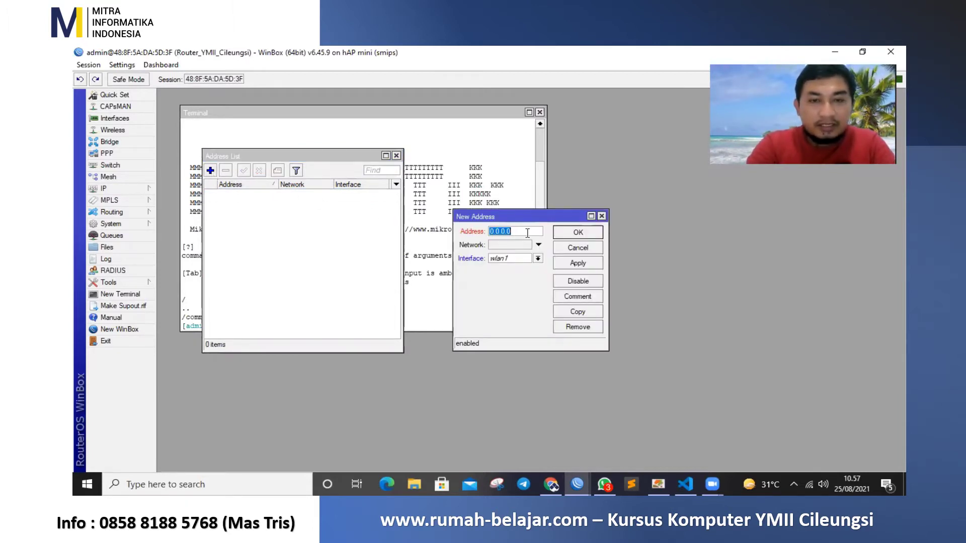
type("192.")
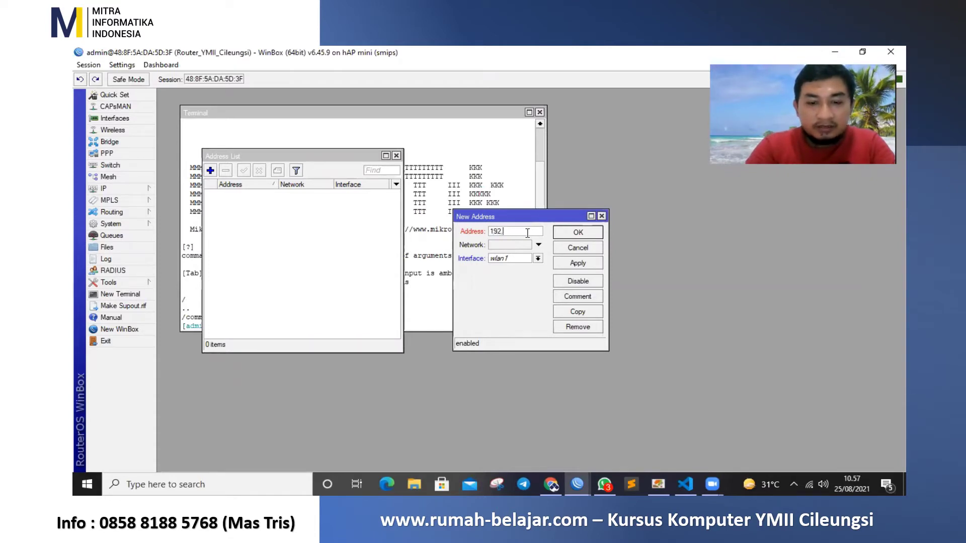
type("168.")
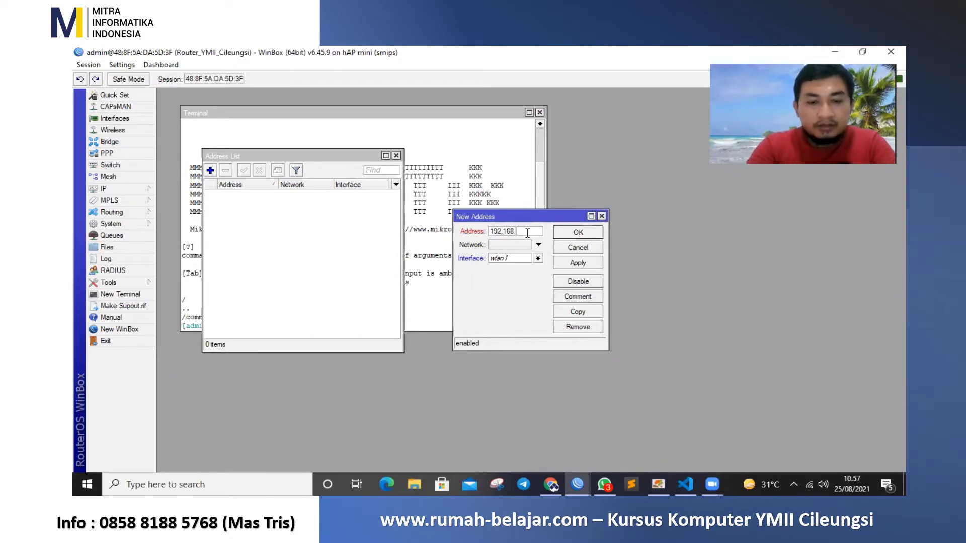
type("7")
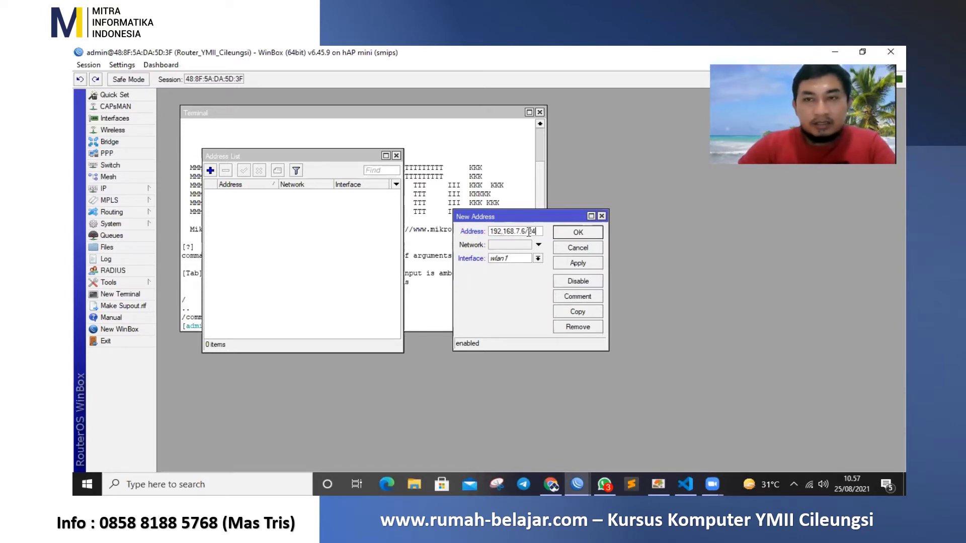
type(".6/24")
left_click(538, 258)
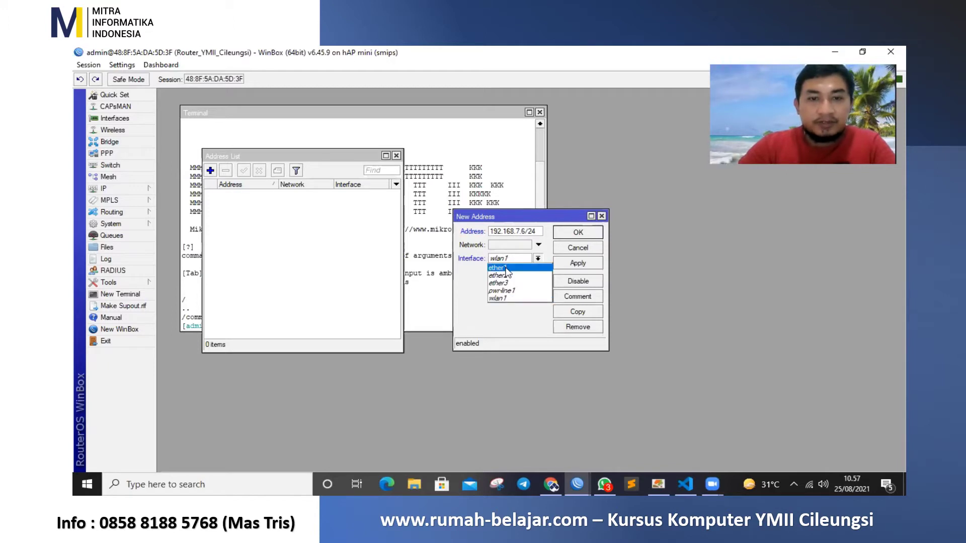
left_click(505, 268)
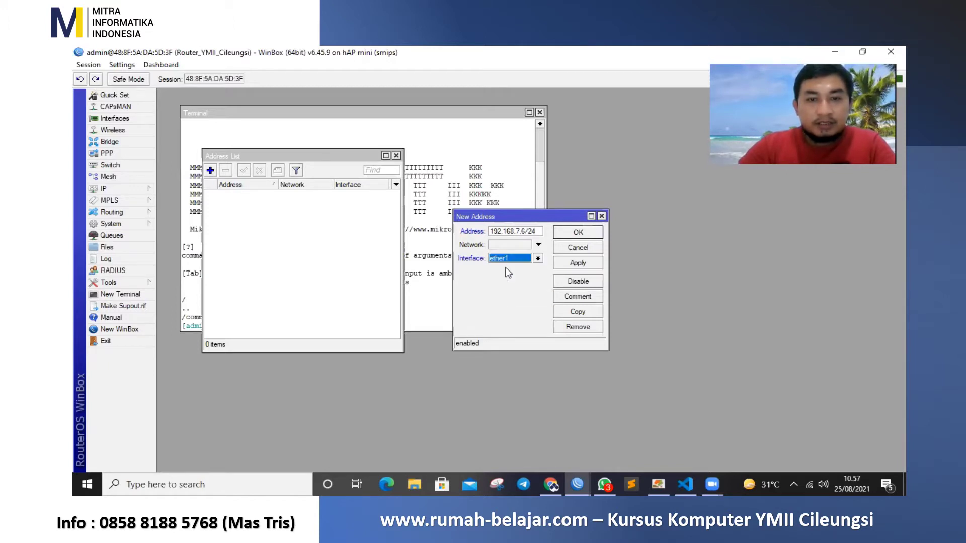
left_click(578, 264)
Add the comment "To ISP Eth1" to the 192.168.7.6/24 address and save the entry
left_click(604, 298)
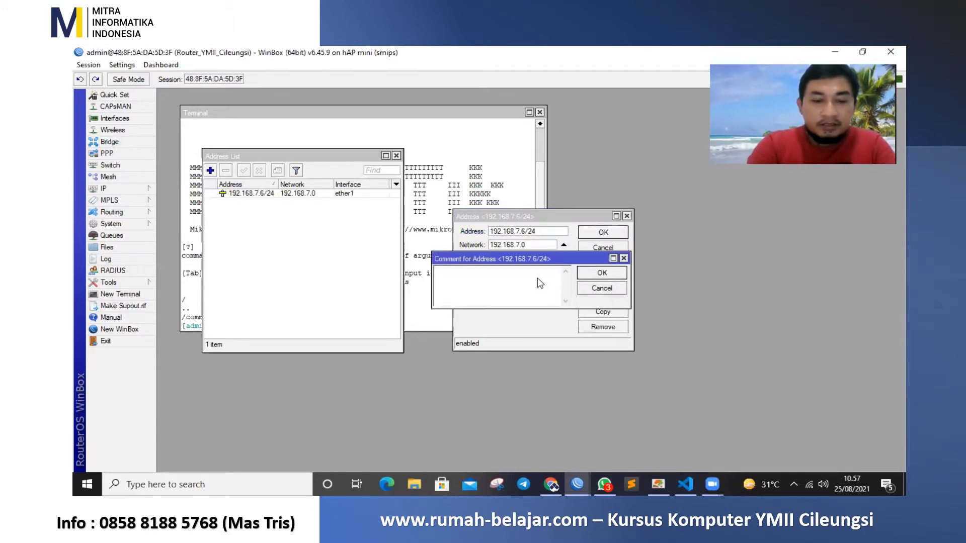
type("To")
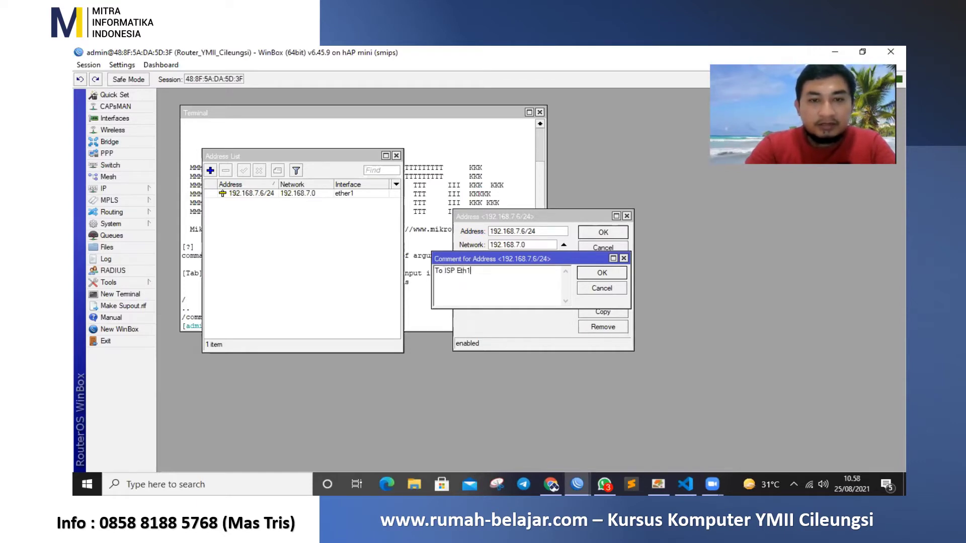
type(" ISP Eth1")
left_click(602, 272)
key("Return")
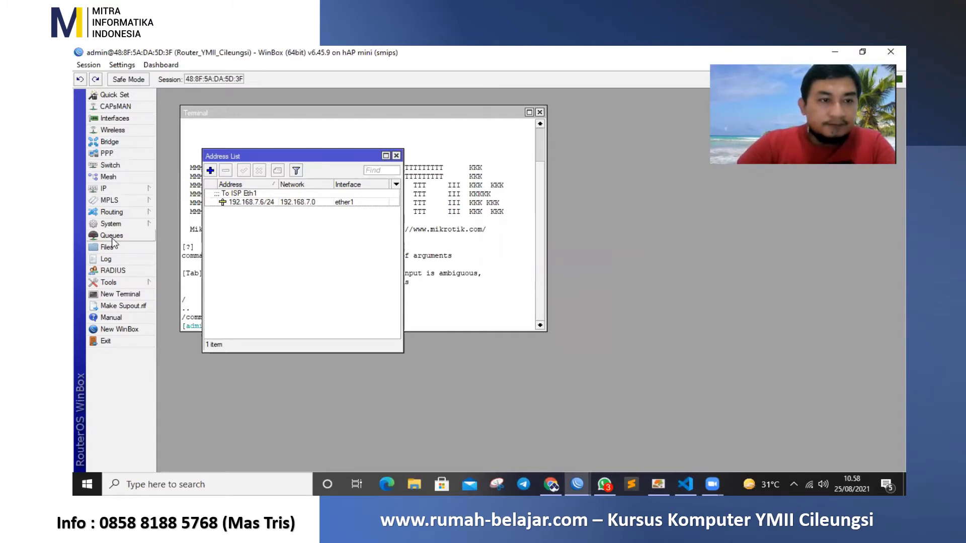
Rename the ether1 interface as ether1-ISP in the interface list
left_click(126, 119)
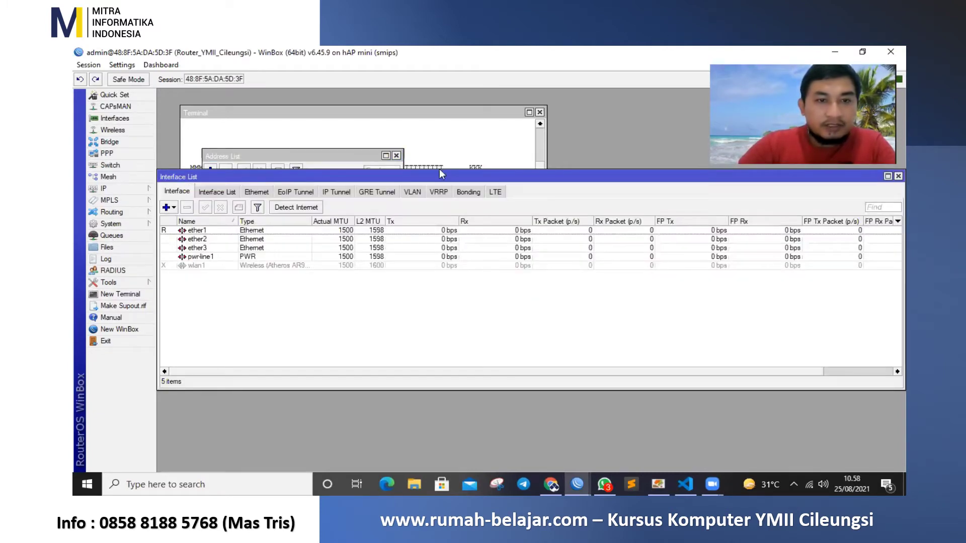
double_click(226, 230)
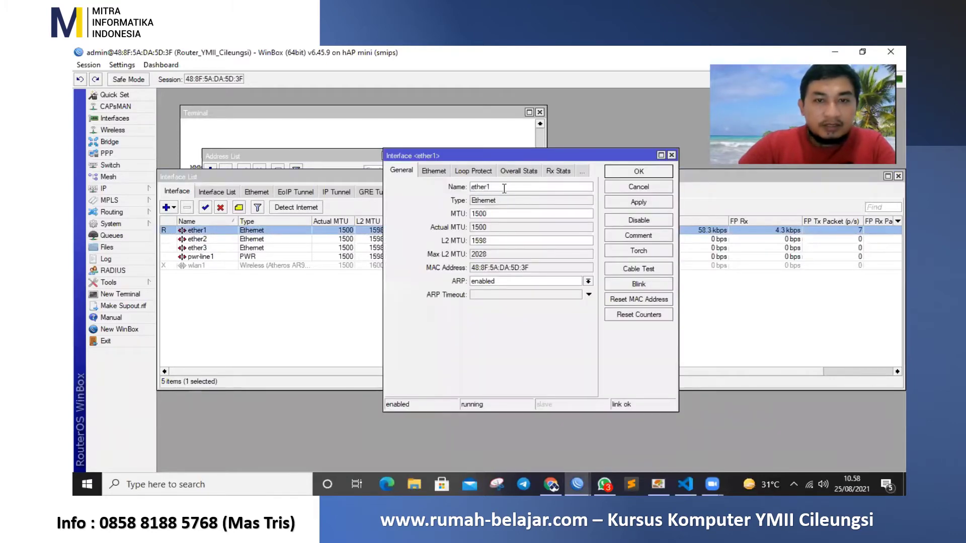
type("-ISP")
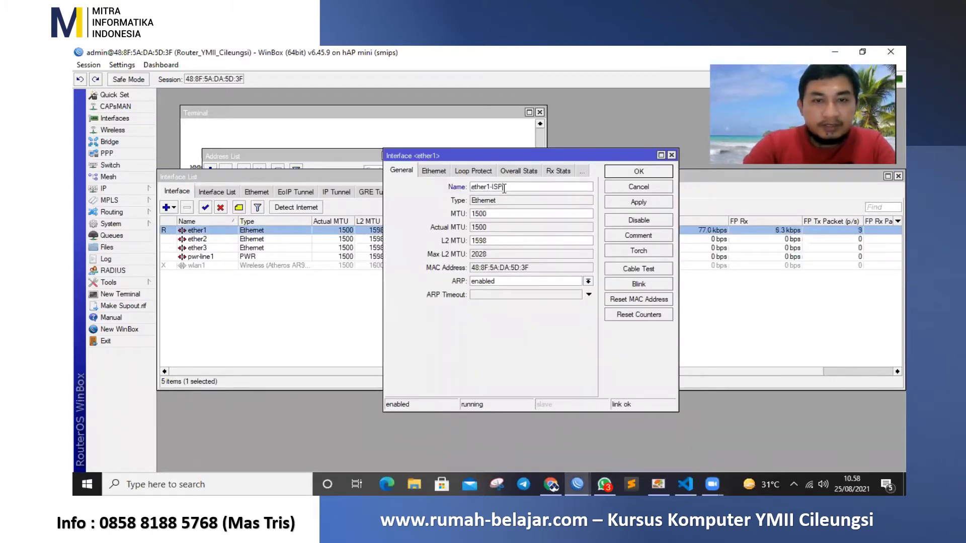
key("Return")
Rename the ether2 interface as ether2-LAN1
double_click(223, 238)
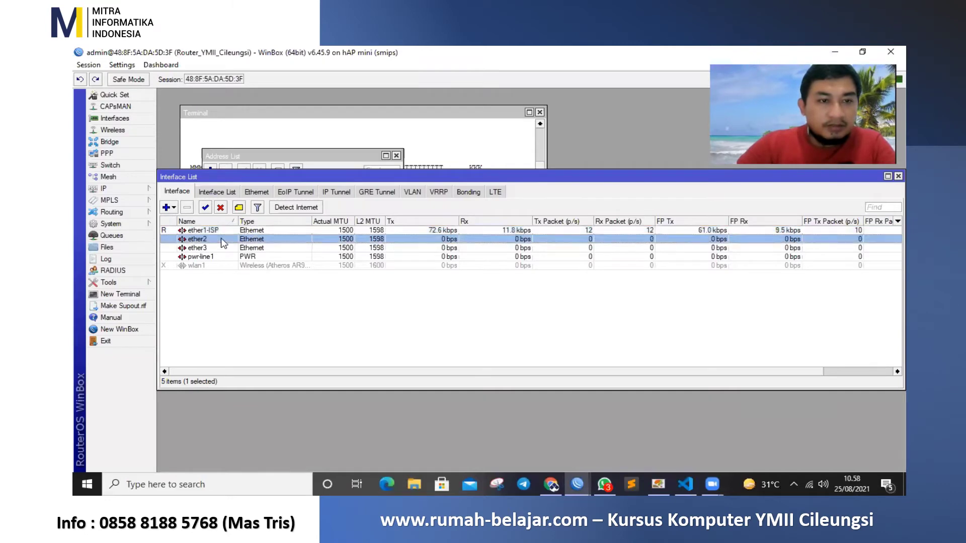
left_click(519, 191)
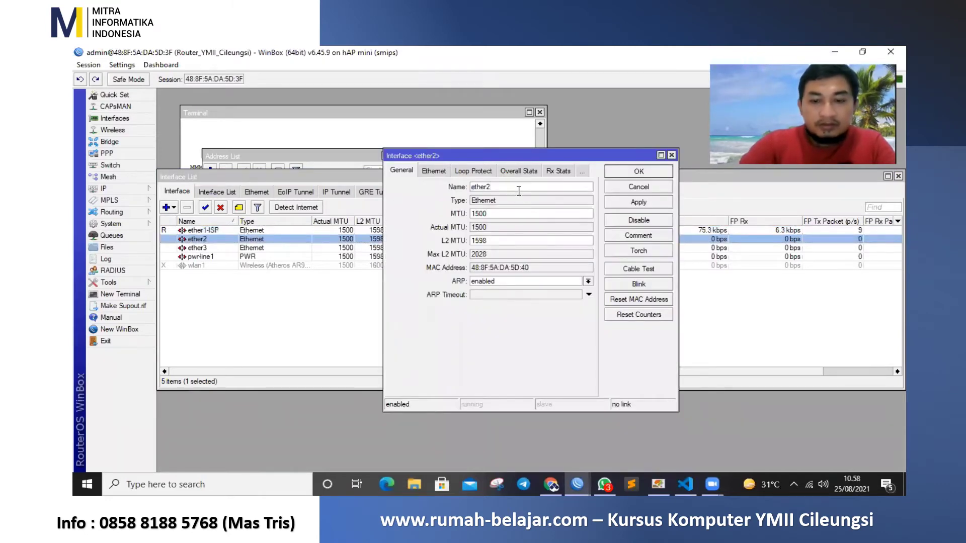
type("-LAN1")
key("Return")
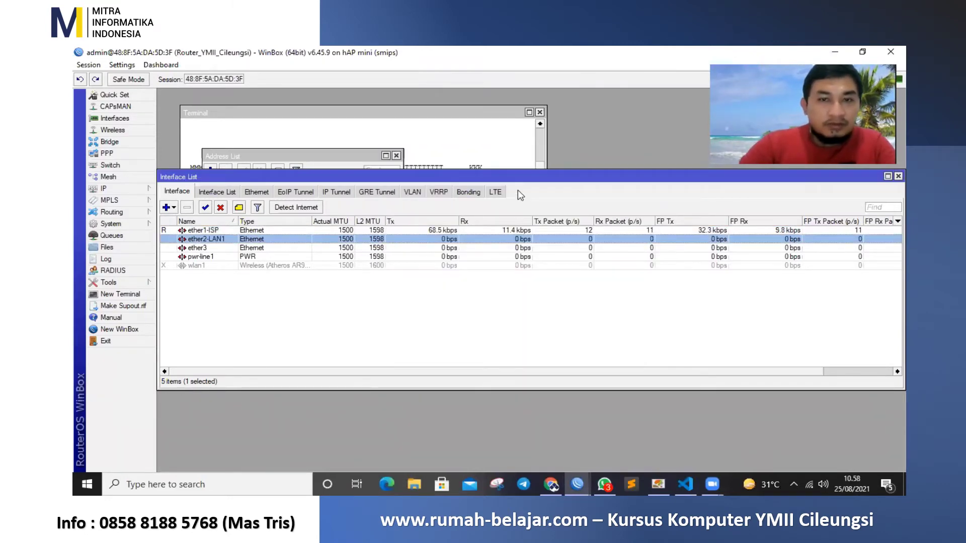
Rename the ether3 interface as ether3-LAN2
double_click(223, 248)
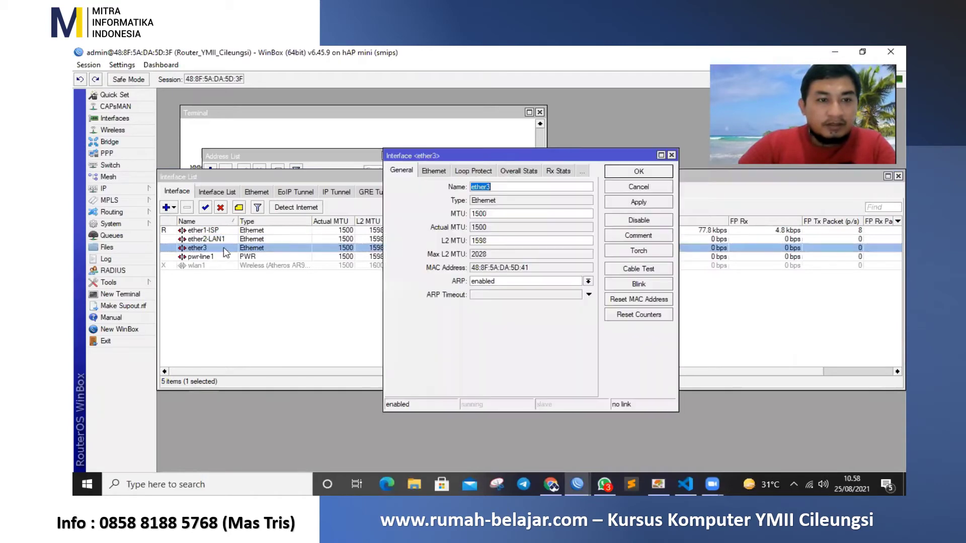
left_click(511, 188)
type("-LAN")
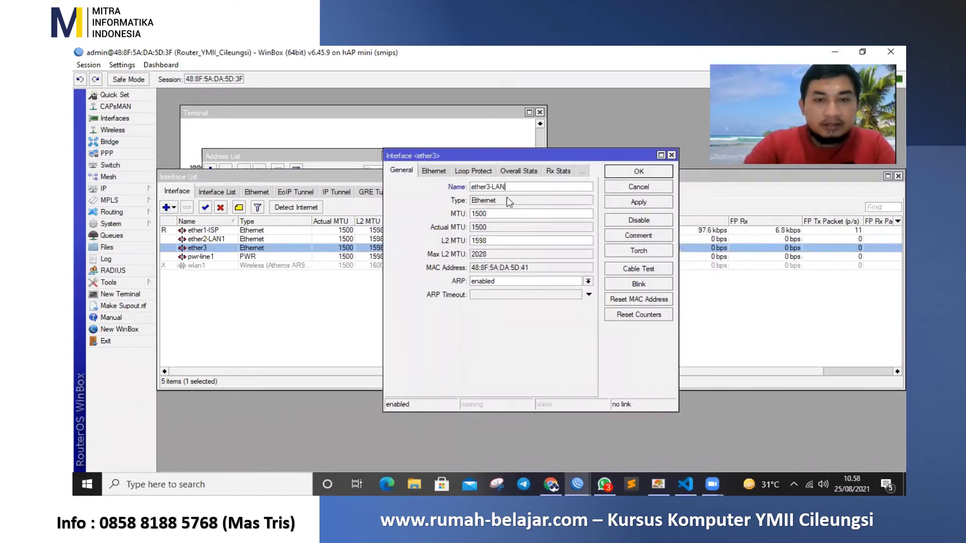
type("2")
key("Return")
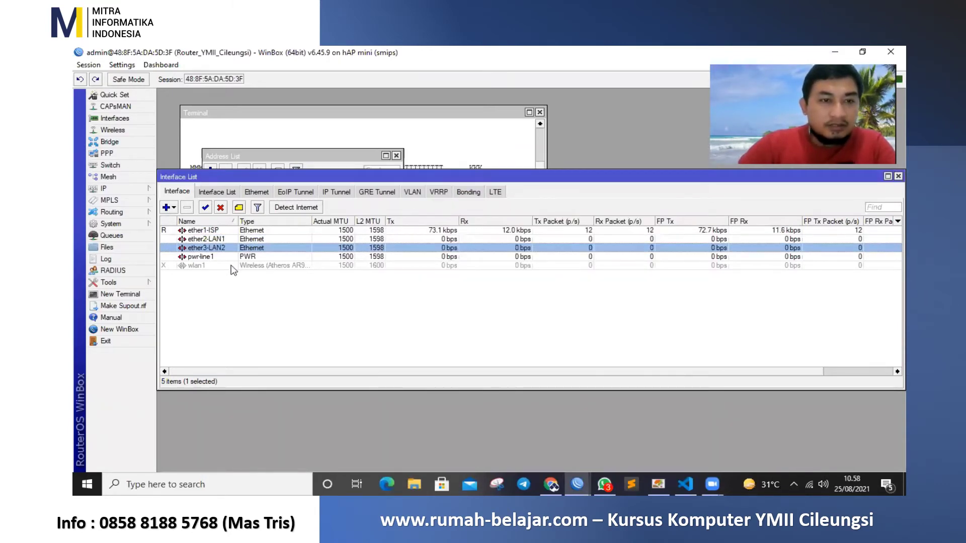
Enable the wlan1 wireless interface and rename it as wlan1-Hotspot
left_click(233, 266)
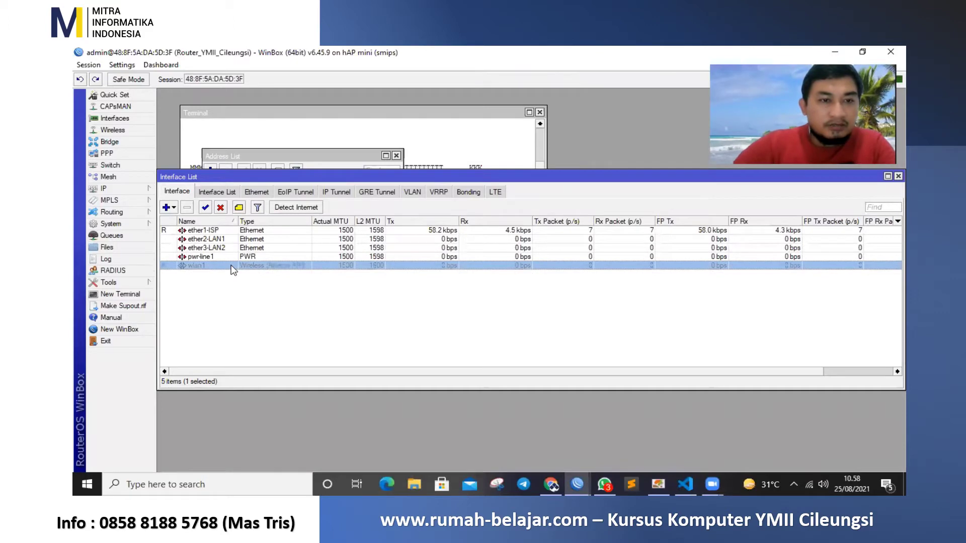
left_click(206, 208)
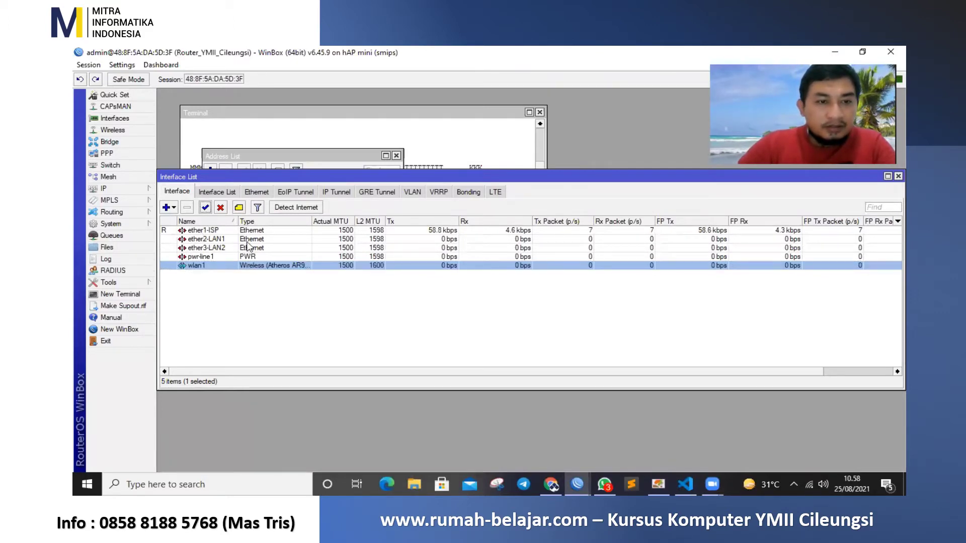
double_click(279, 265)
left_click(451, 131)
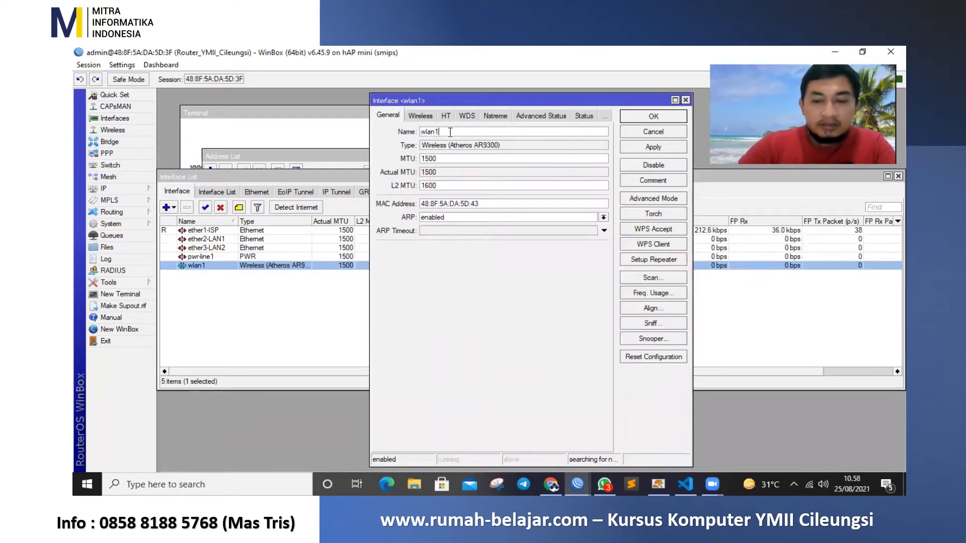
type("-Hotsp")
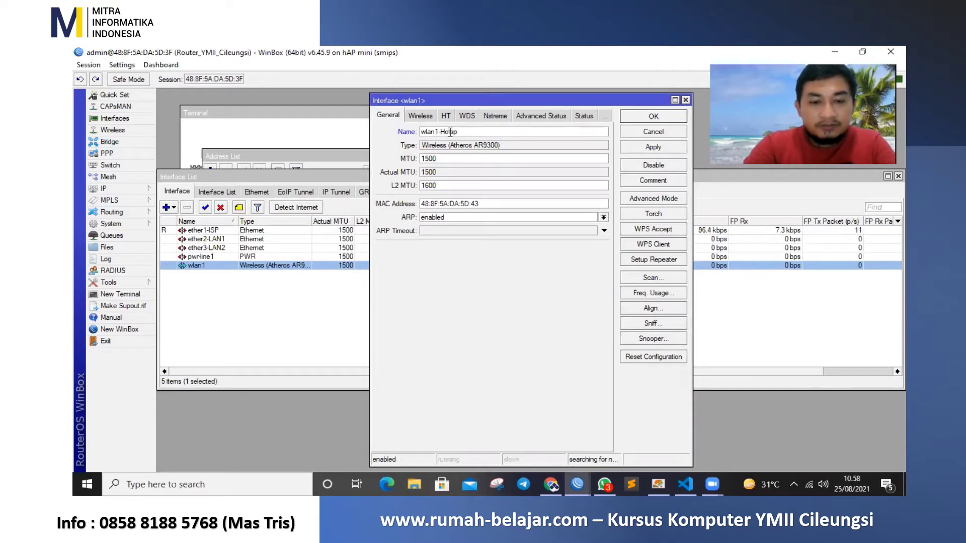
type("ot")
key("Return")
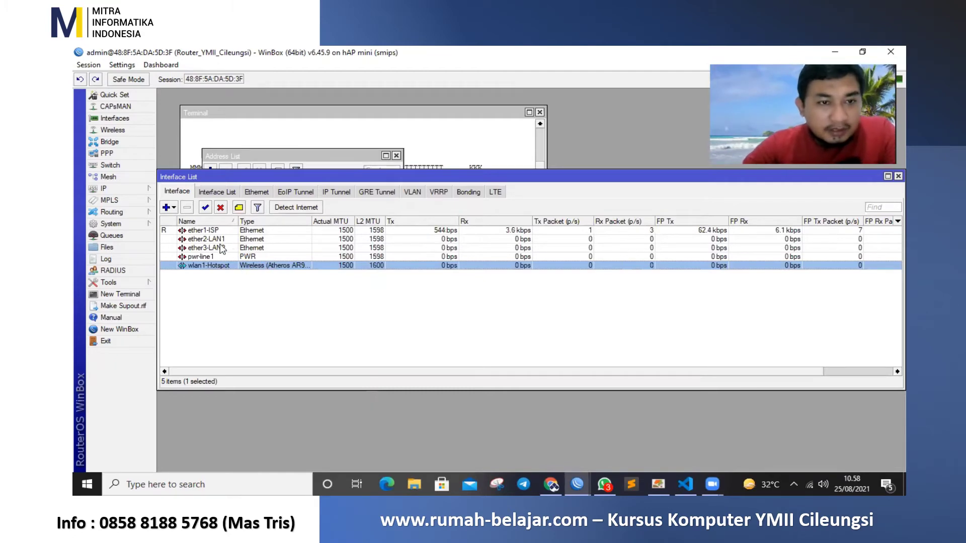
Arrange the address list and terminal side by side in view, and ping the ISP gateway 192.168.7.1 briefly from the terminal
left_click(287, 166)
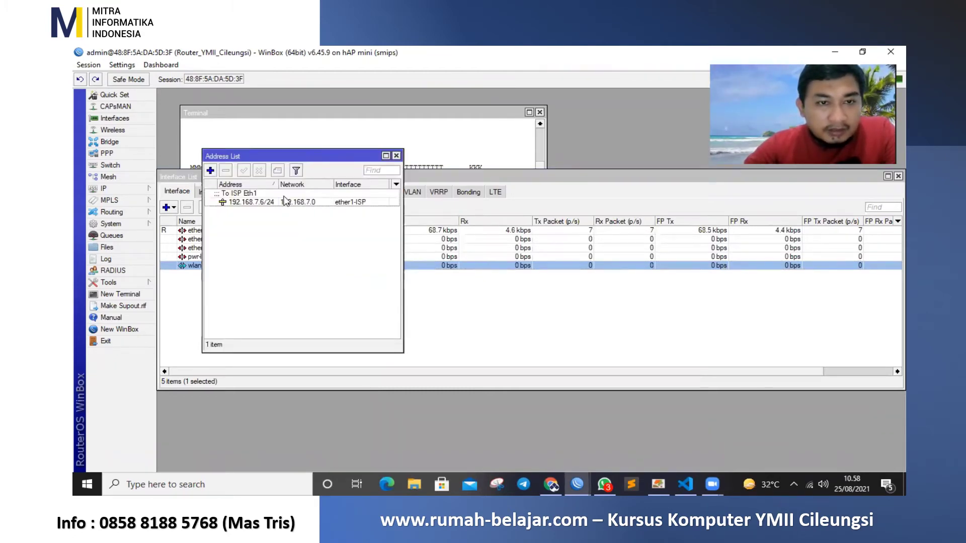
left_click(476, 137)
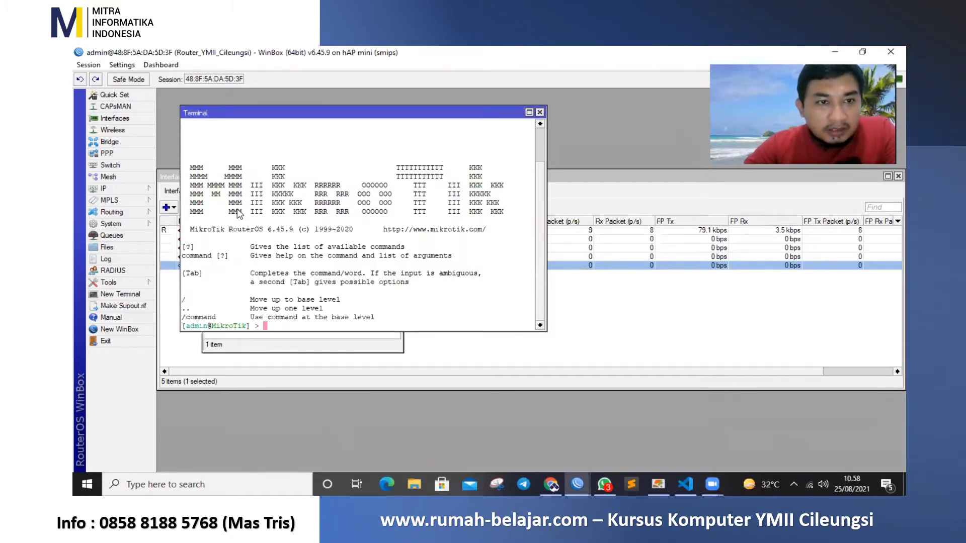
left_click_drag(281, 114, 324, 236)
left_click_drag(326, 161, 425, 121)
left_click(256, 346)
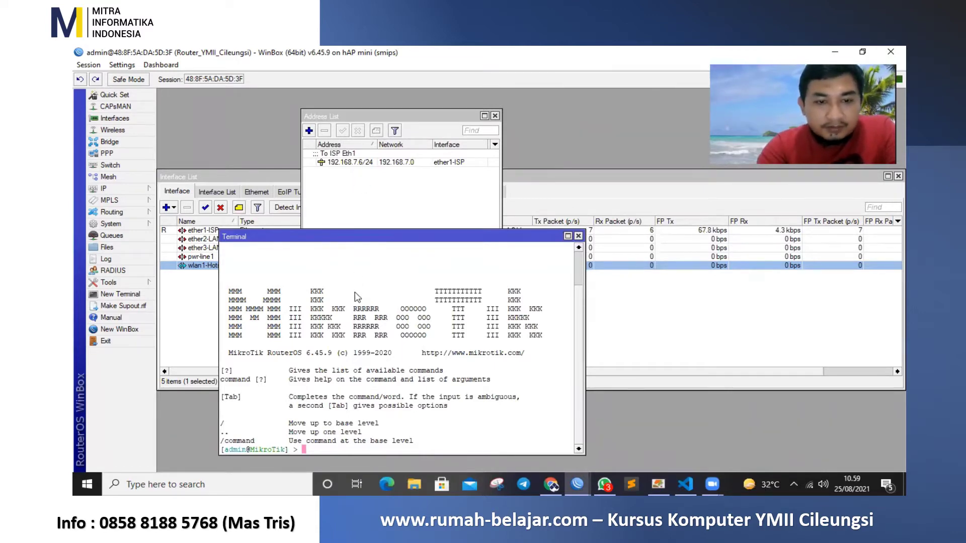
type("ping 192")
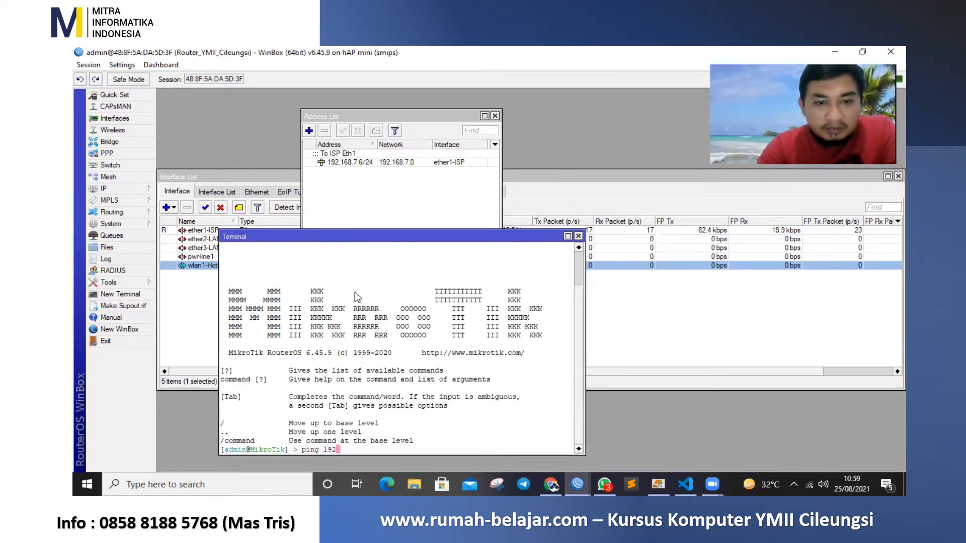
type(".168")
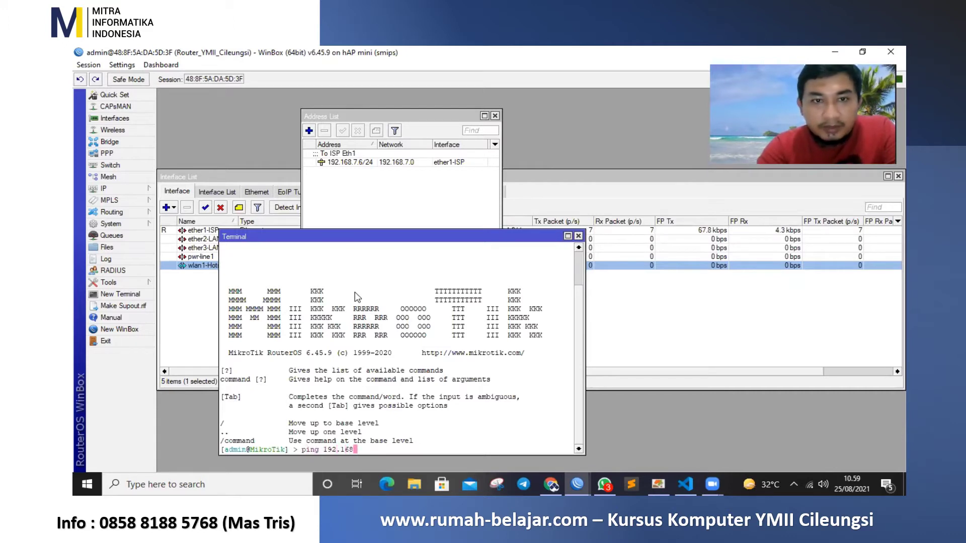
type(".")
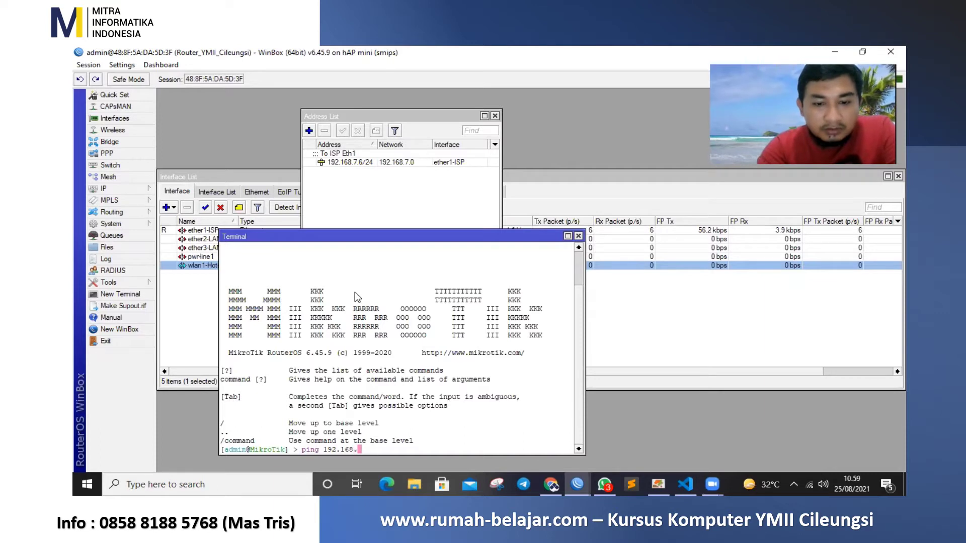
type("7.1")
key("Return")
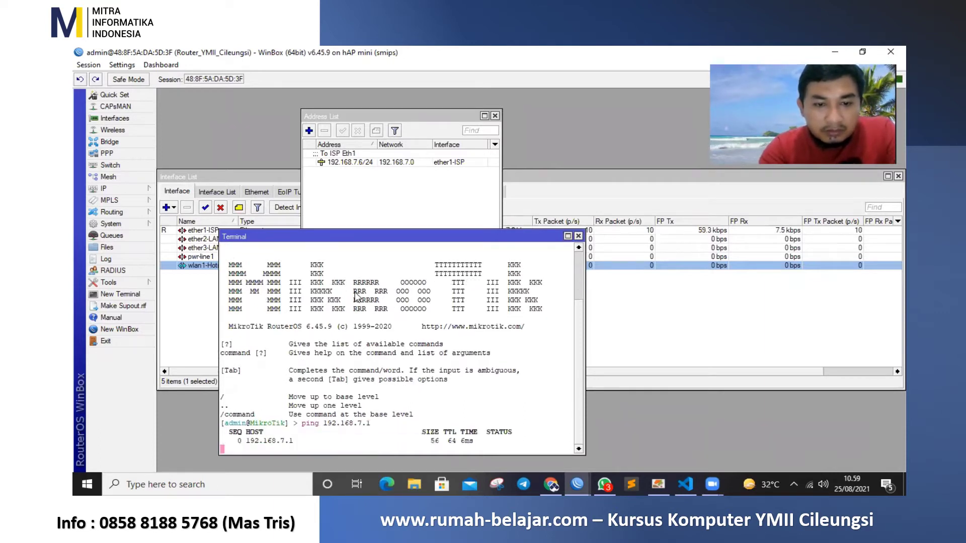
key("ctrl+c")
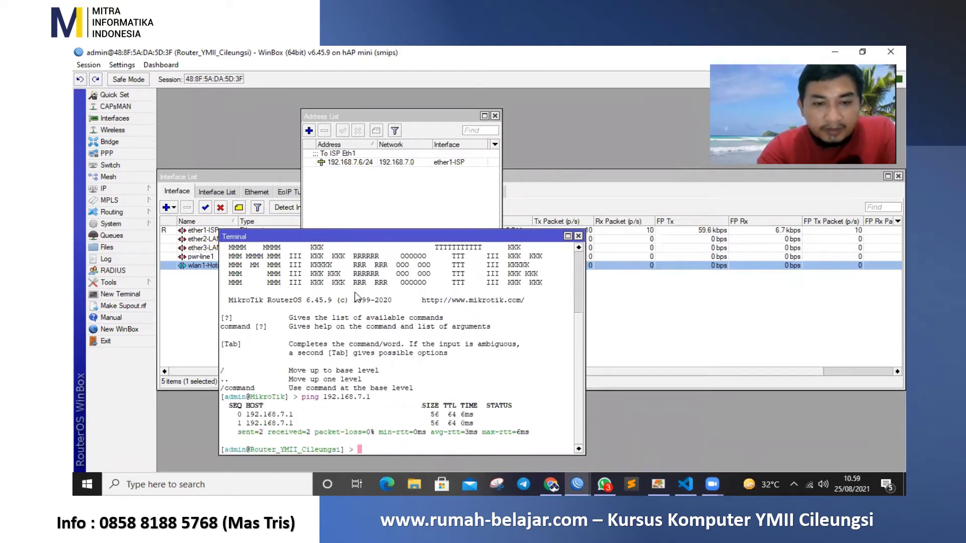
Test internet access by pinging 8.8.8.8 from the terminal, stopping after a few packets
type("ping 8")
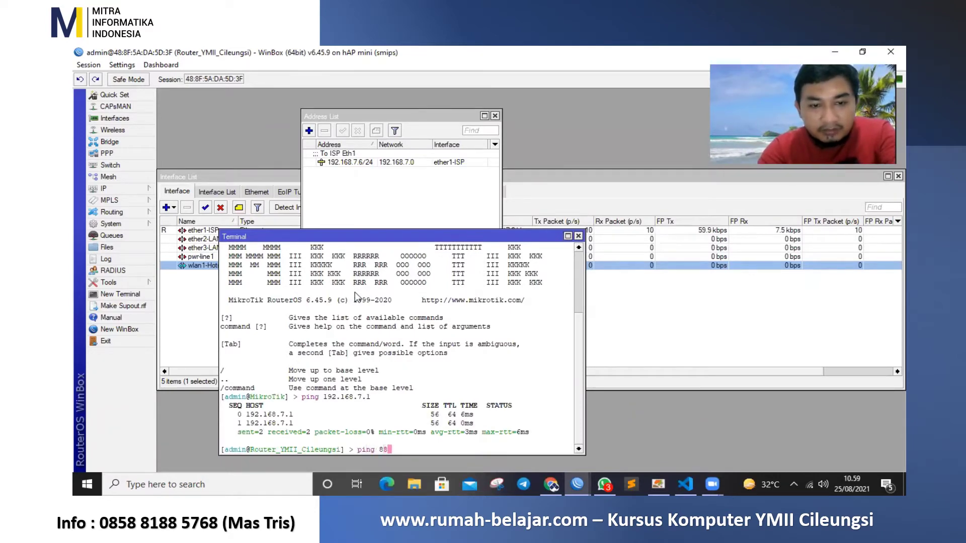
type(".8.8.8")
key("Return")
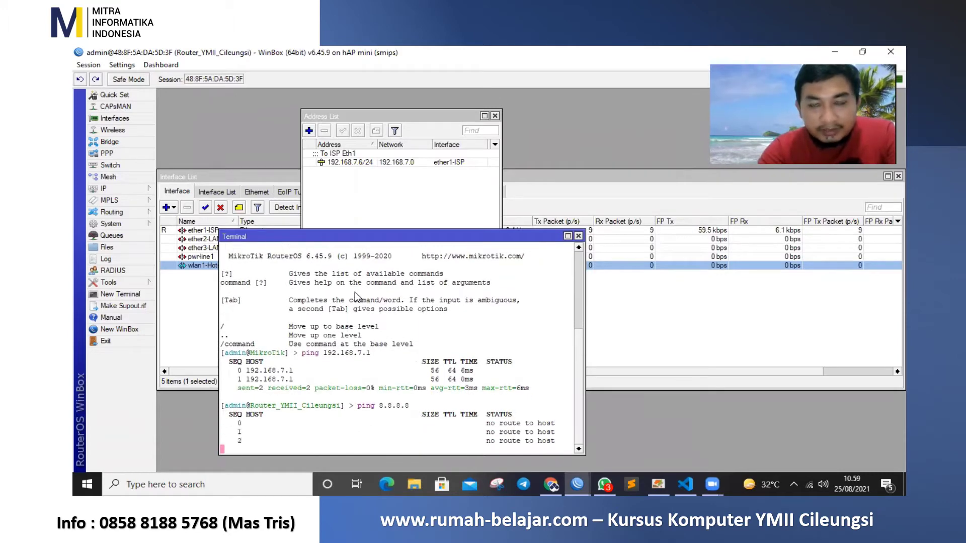
key("ctrl+c")
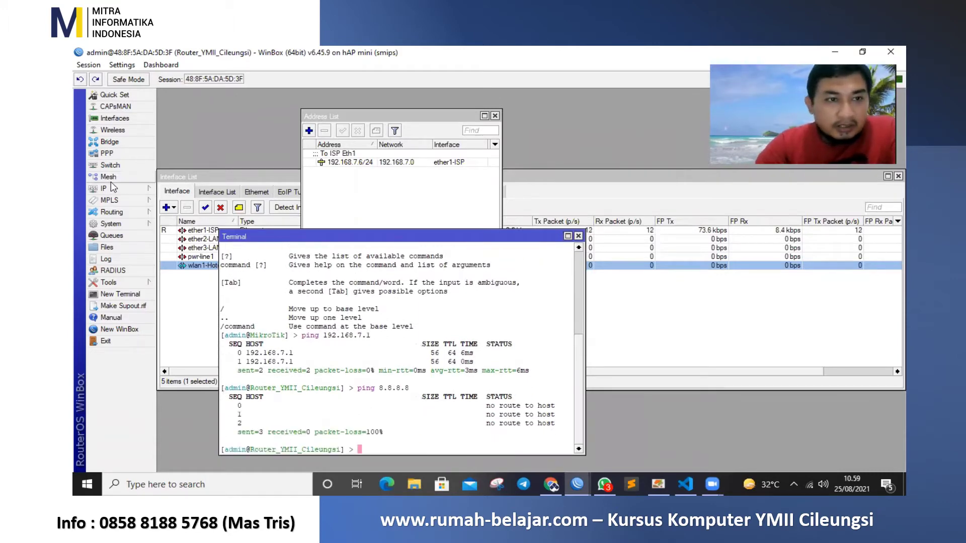
Add a default route for destination 0.0.0.0/0 with gateway 192.168.7.1
left_click(106, 188)
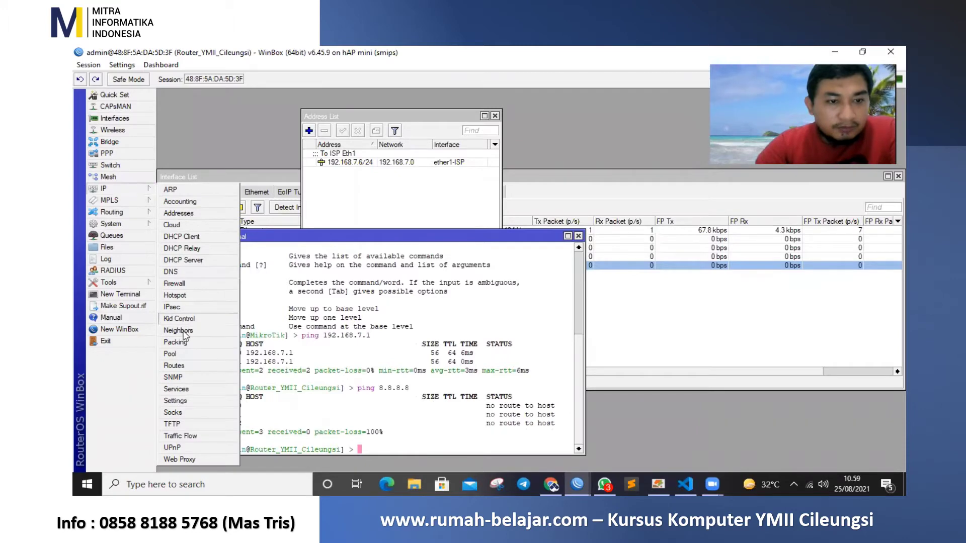
left_click(176, 366)
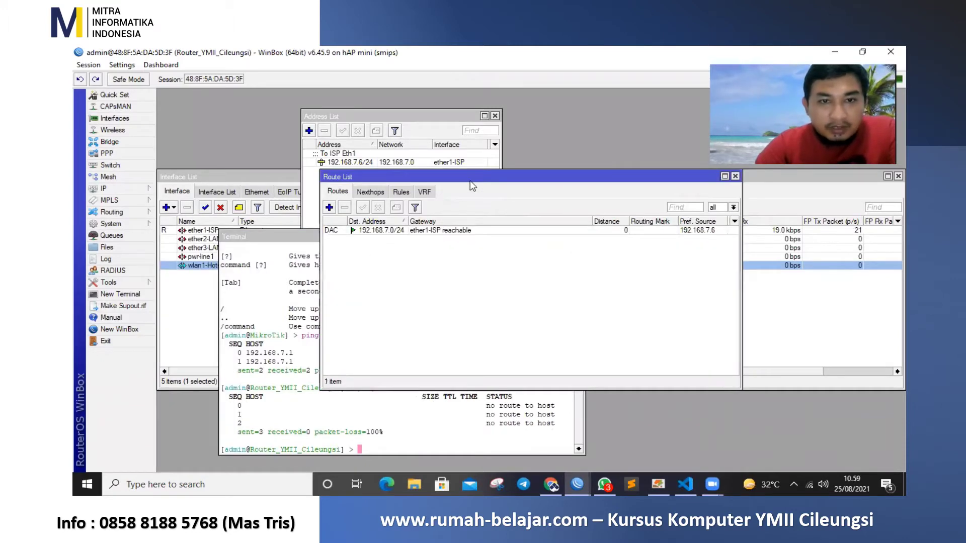
left_click_drag(471, 179, 371, 133)
left_click(230, 161)
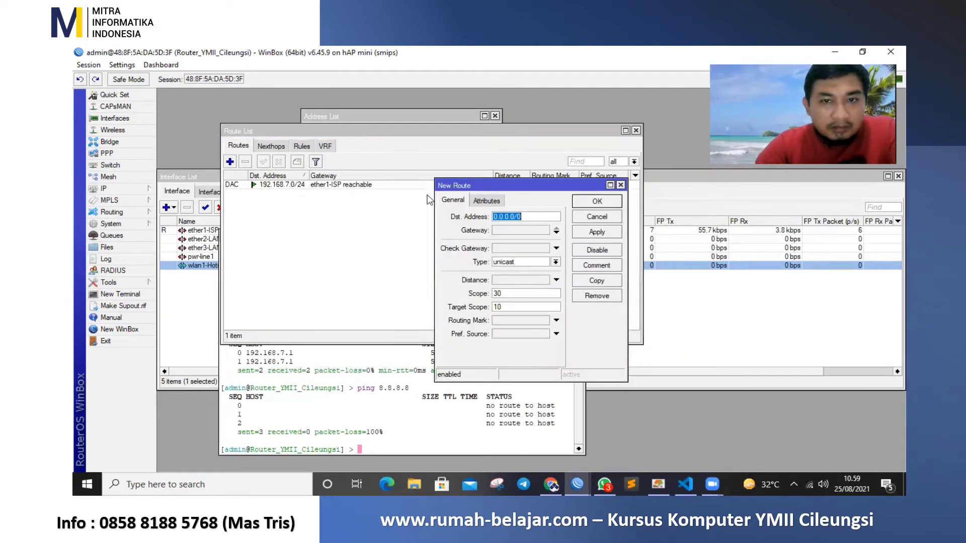
left_click_drag(501, 182, 369, 113)
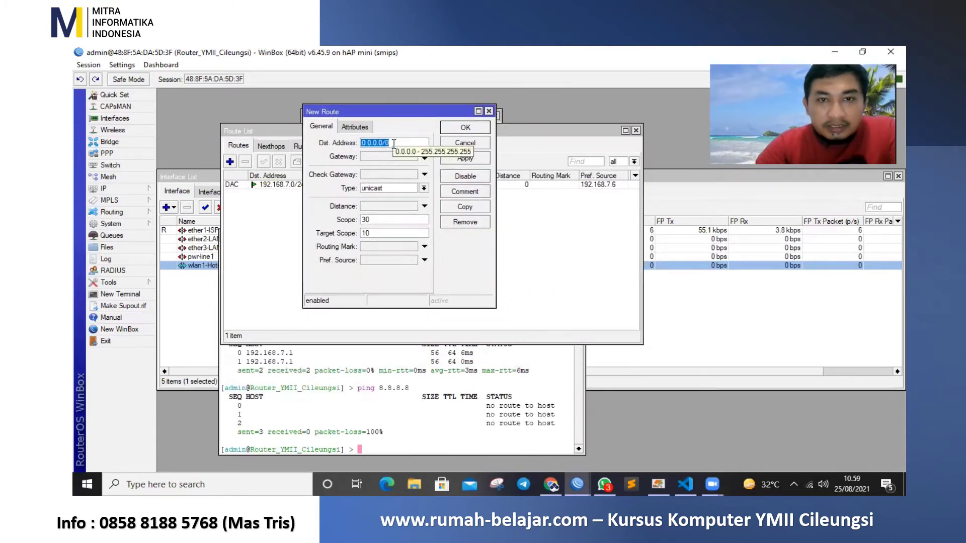
left_click(377, 157)
type("0.0.0.0192")
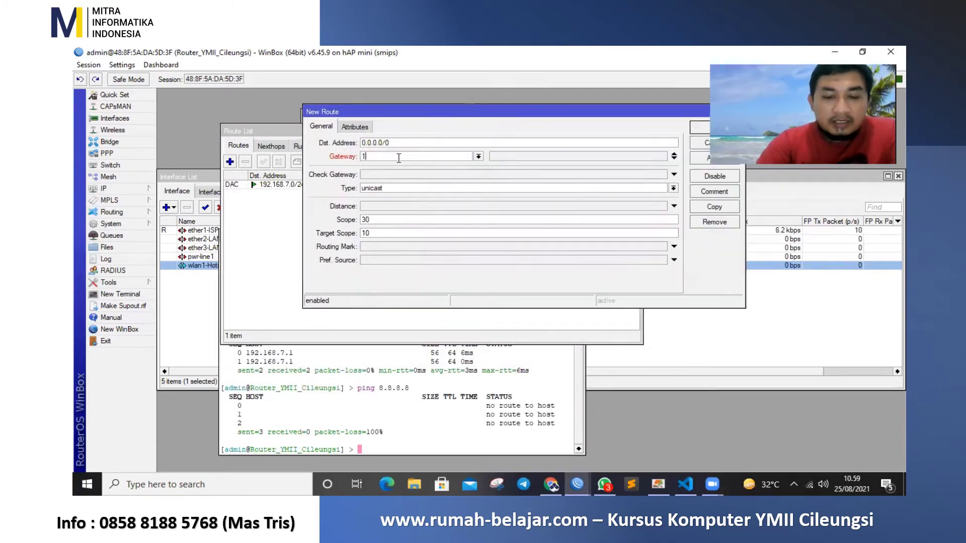
type(".16")
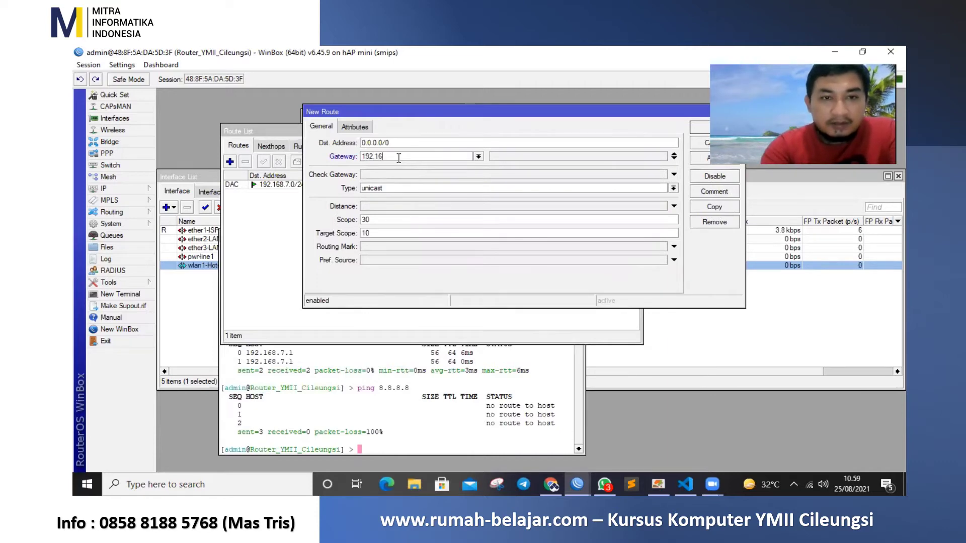
type("8.7.1")
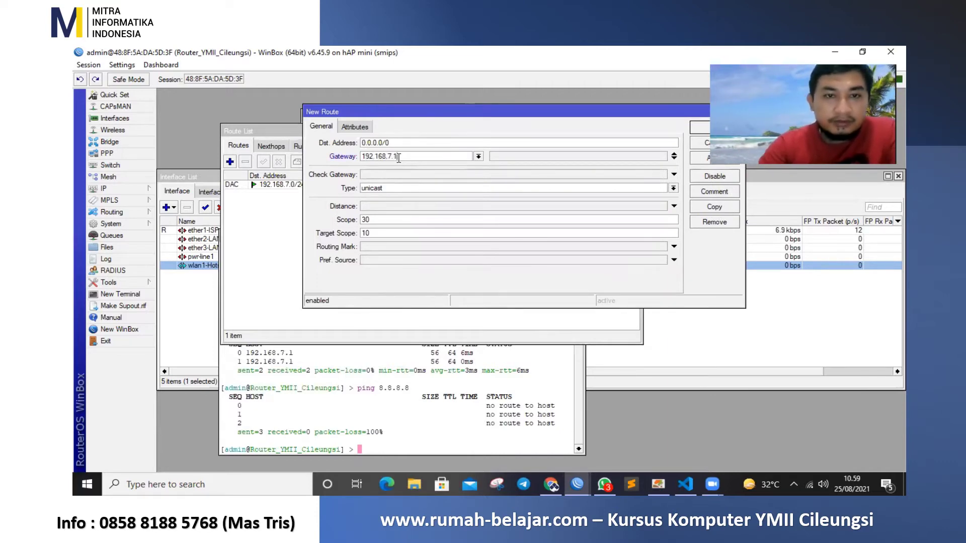
left_click(703, 132)
Repeat the 8.8.8.8 ping in the terminal, stop it, and ping the domain detik.com
left_click(410, 434)
key("Up")
key("Return")
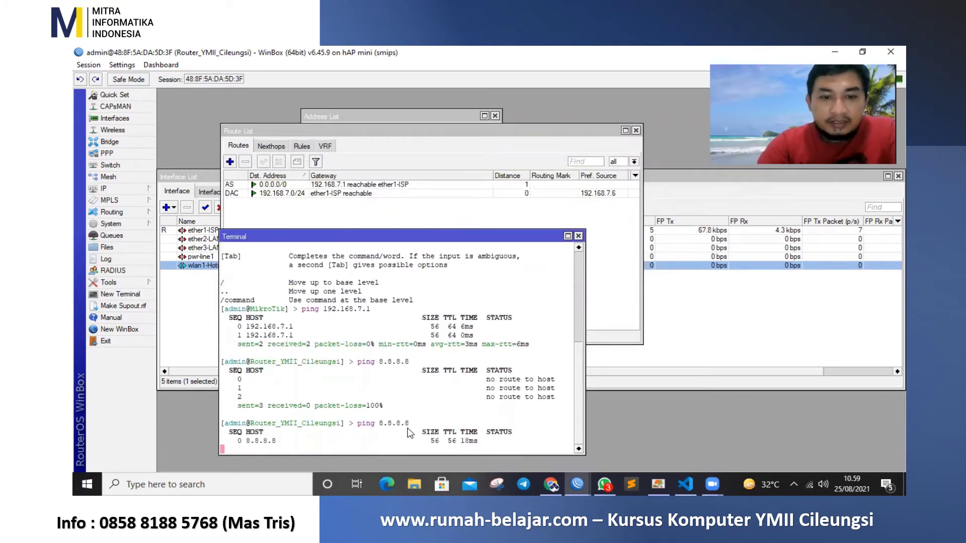
key("ctrl+c")
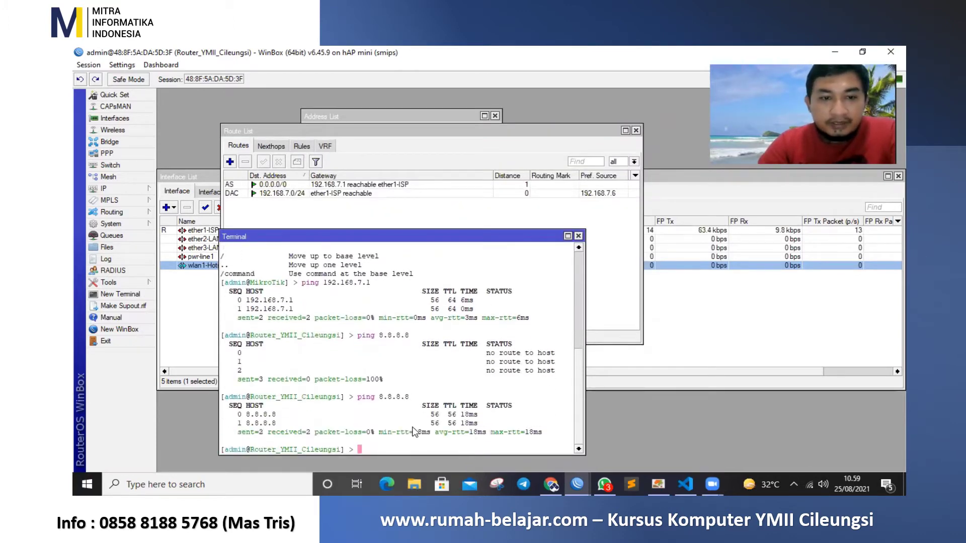
type("ping deti")
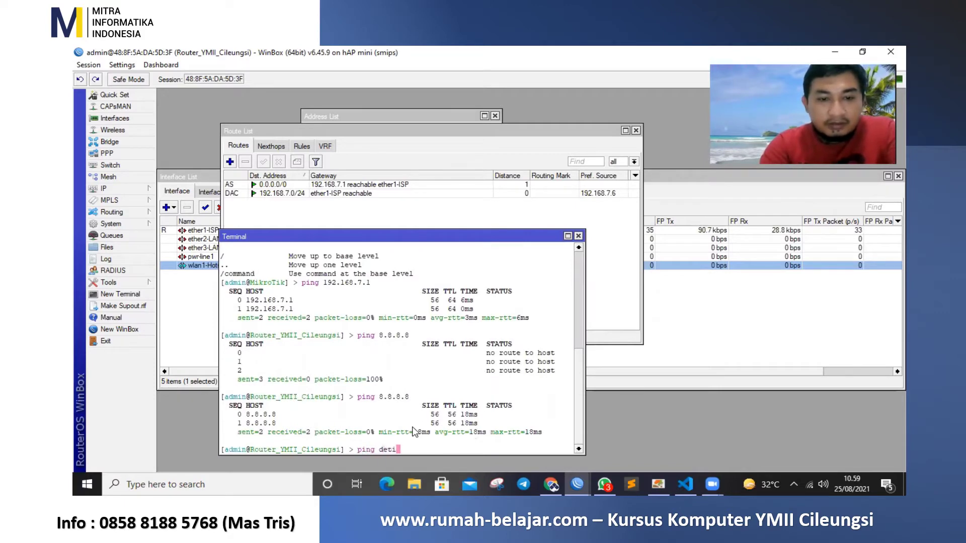
type("k.com")
key("Return")
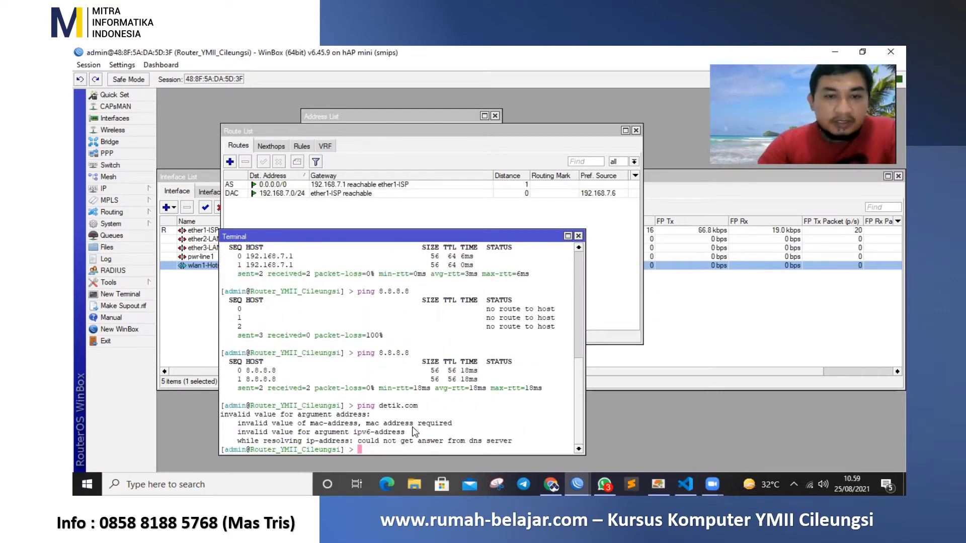
Set the router's DNS server to 8.8.8.8, allow remote requests, and save the DNS settings
left_click(141, 190)
left_click(170, 271)
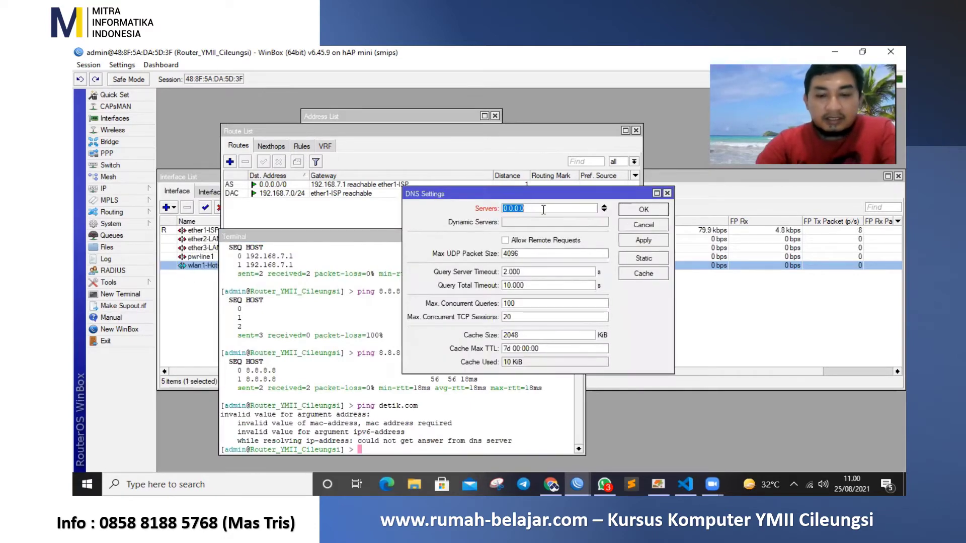
type("8.8.8.8")
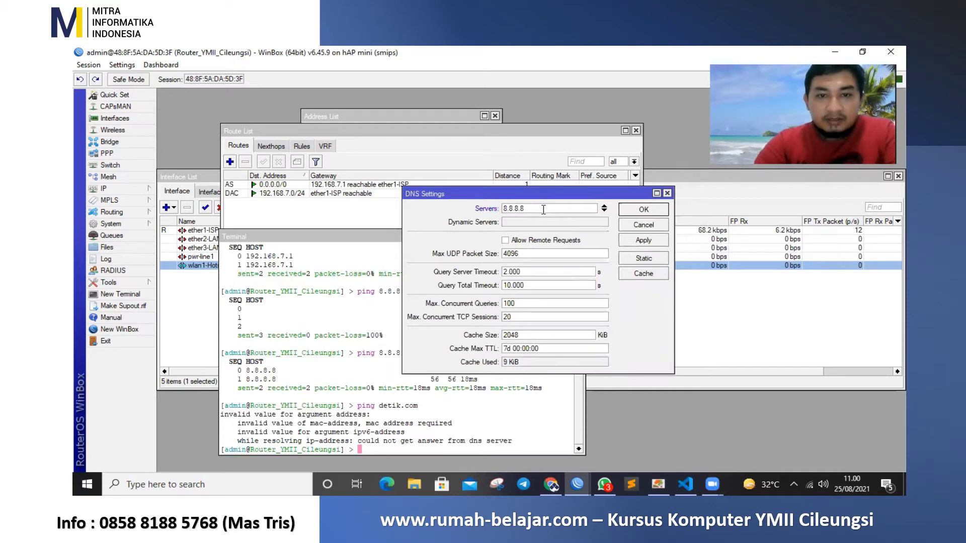
left_click(535, 241)
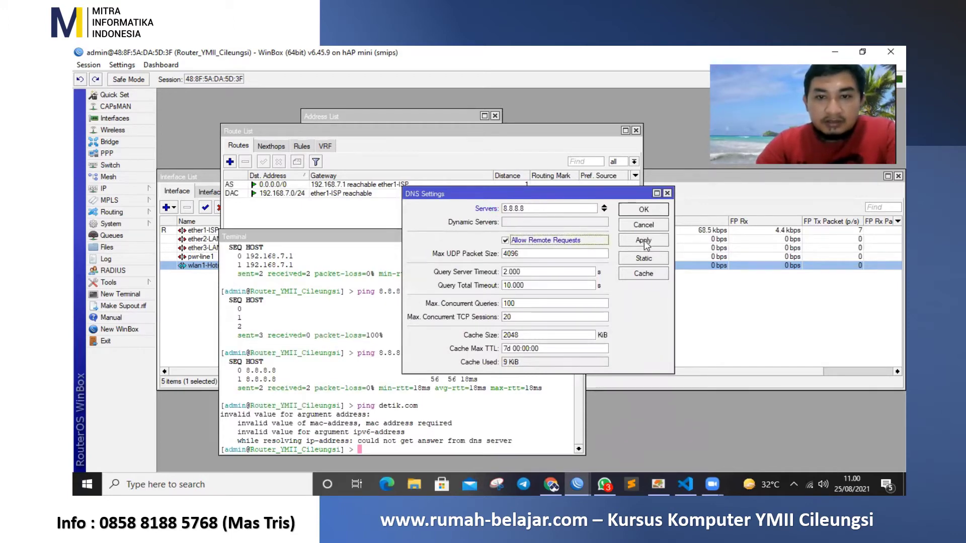
left_click(644, 241)
left_click(644, 209)
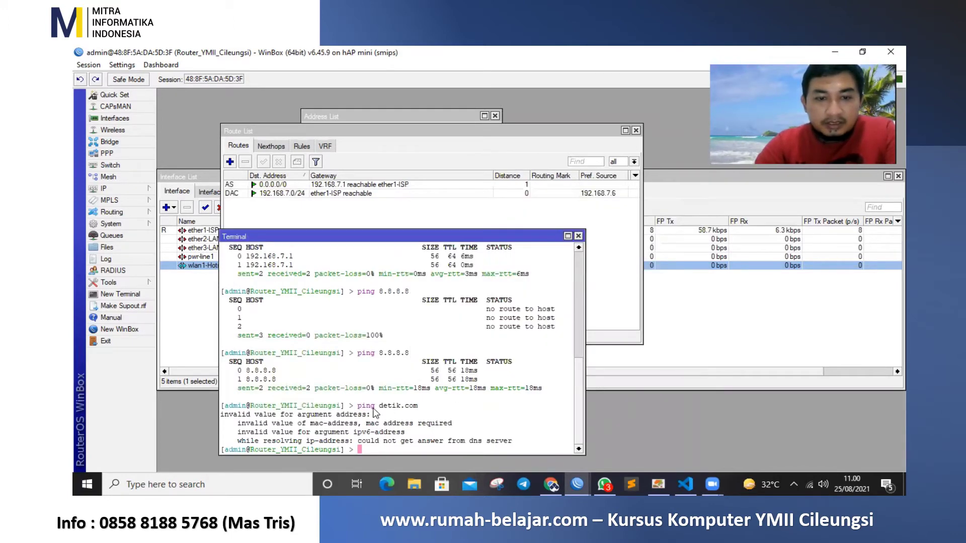
Repeat the ping to detik.com in the terminal and stop it after a few packets
key("Up")
key("Return")
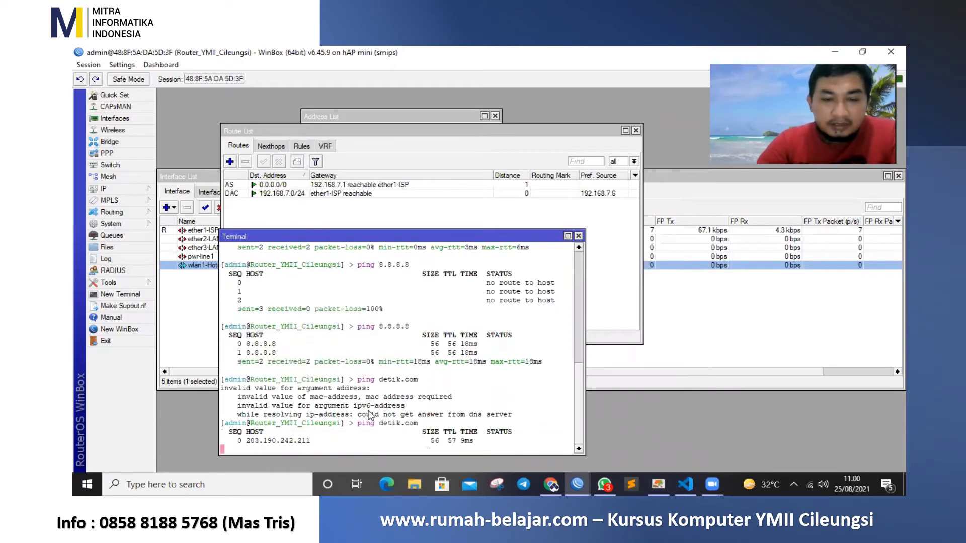
key("ctrl+c")
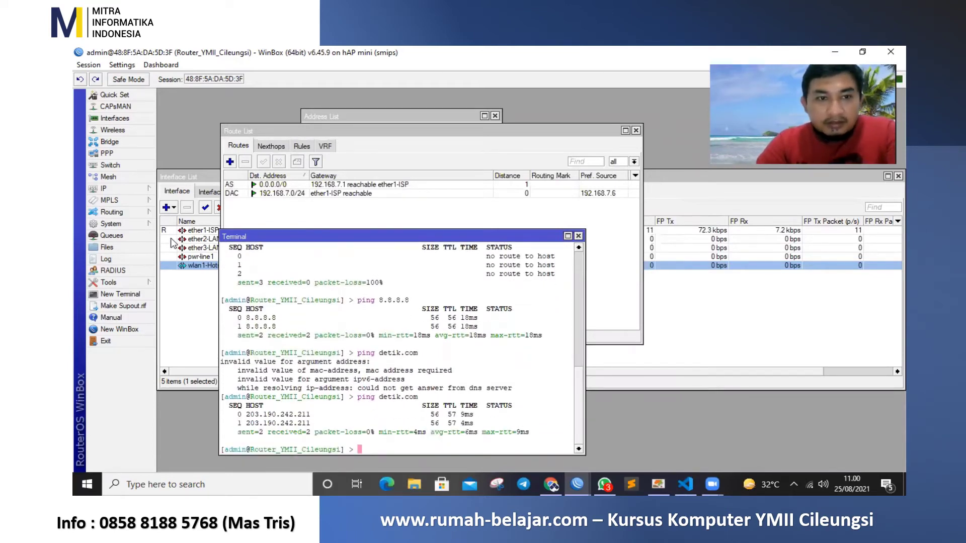
left_click(188, 292)
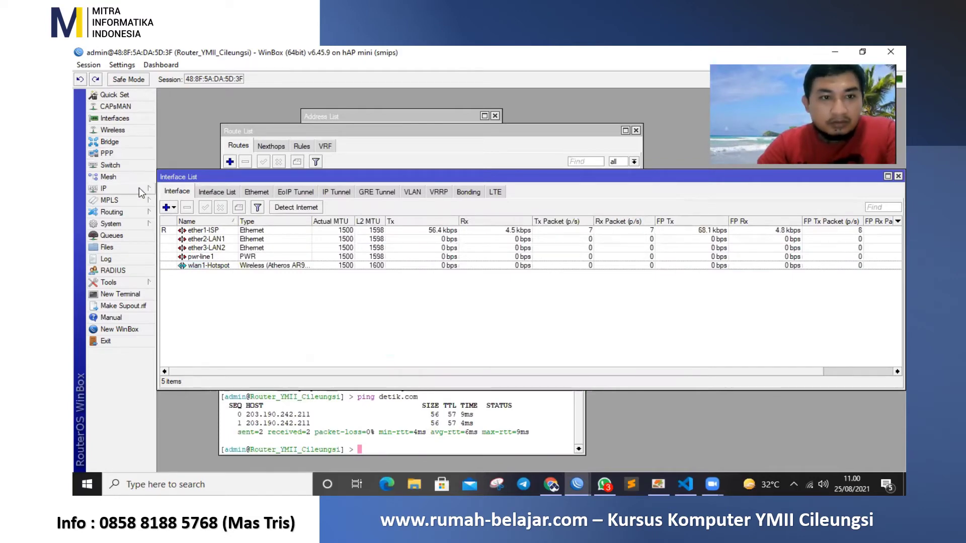
left_click(111, 142)
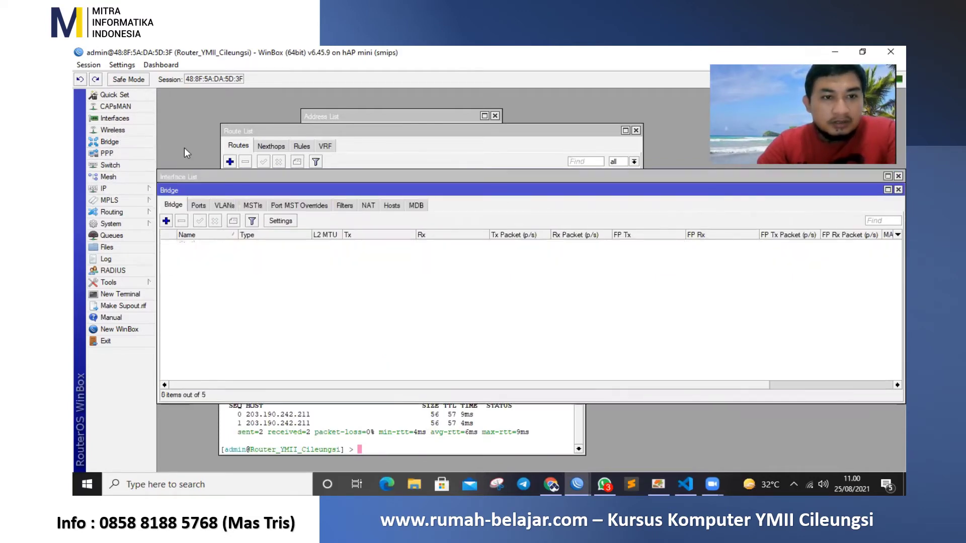
left_click(899, 189)
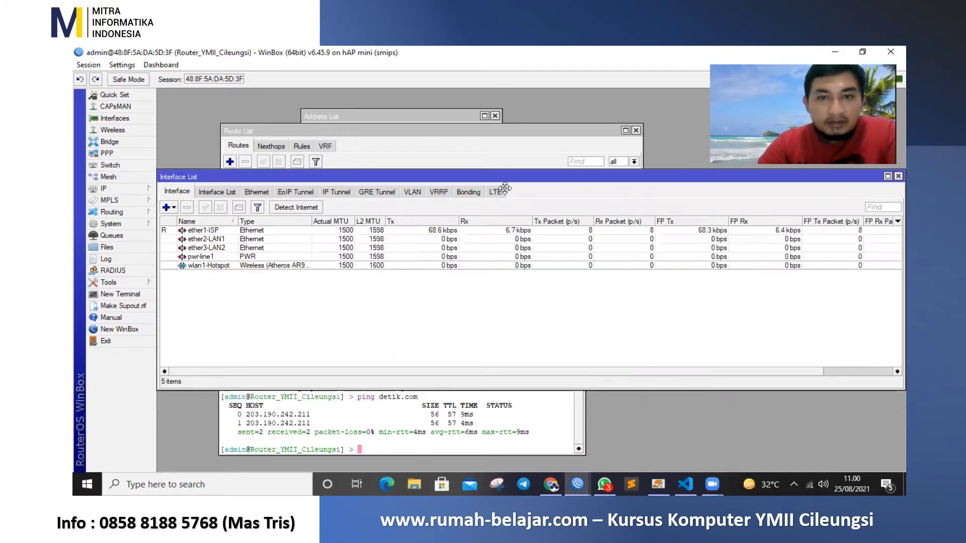
left_click_drag(452, 183, 463, 220)
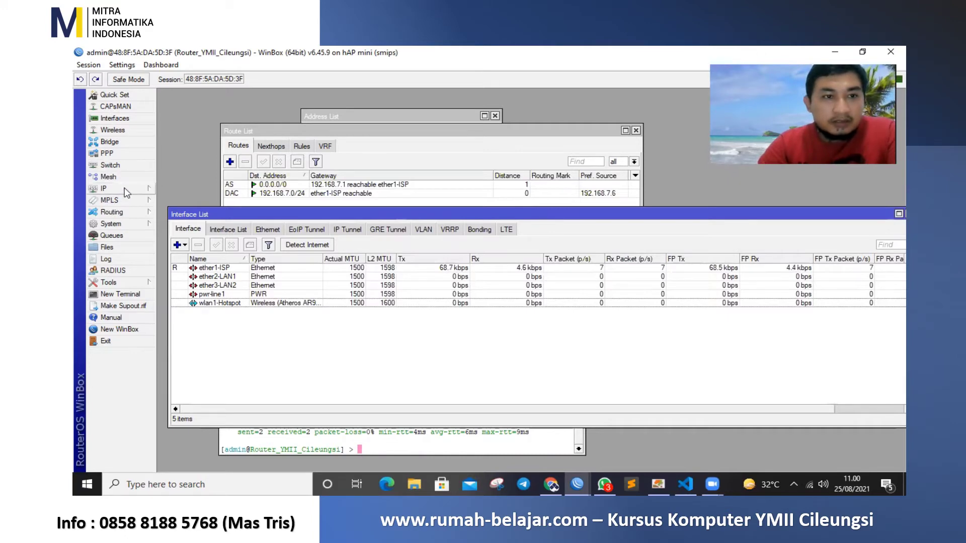
left_click(230, 162)
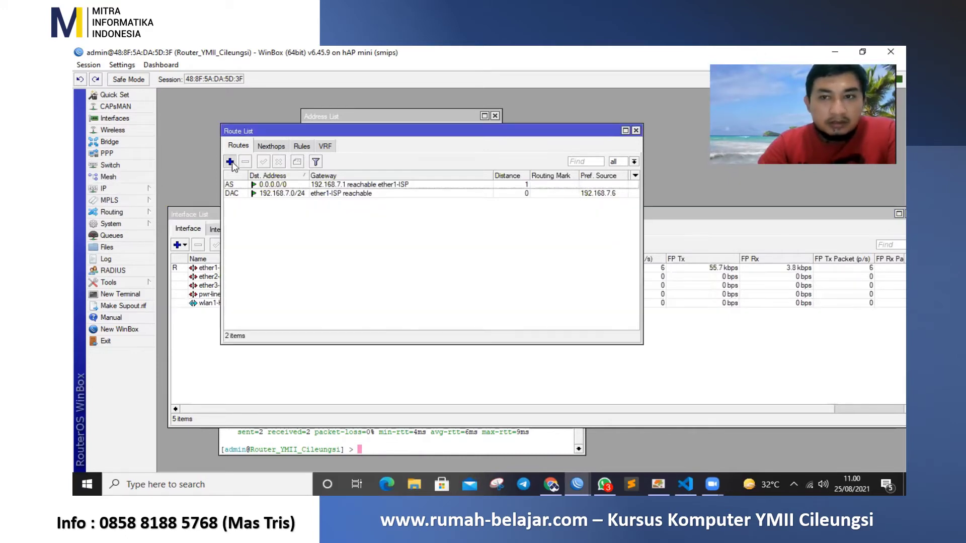
left_click(230, 161)
left_click_drag(384, 112, 289, 226)
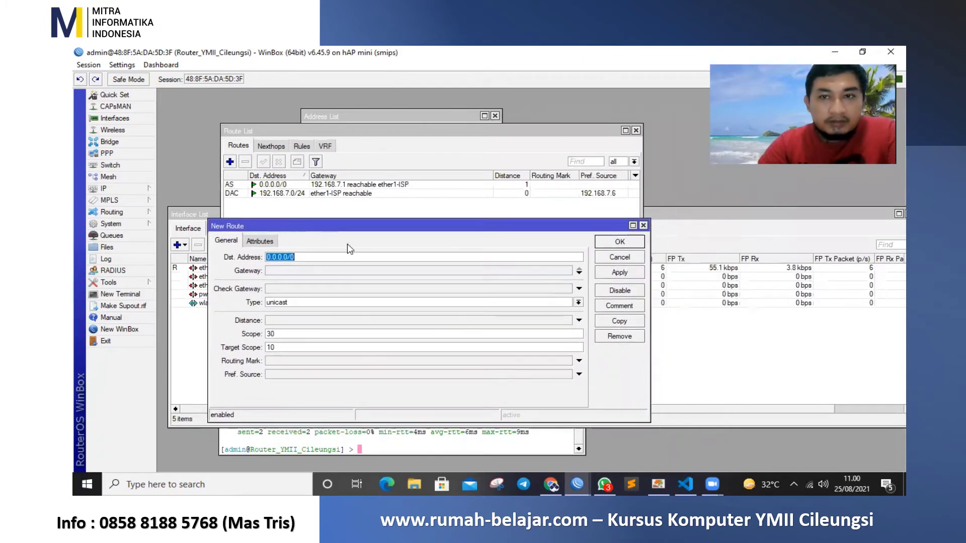
left_click(644, 225)
Add the IP address 192.168.100.1/24 on the wlan1-Hotspot interface and move the address list aside
left_click(106, 188)
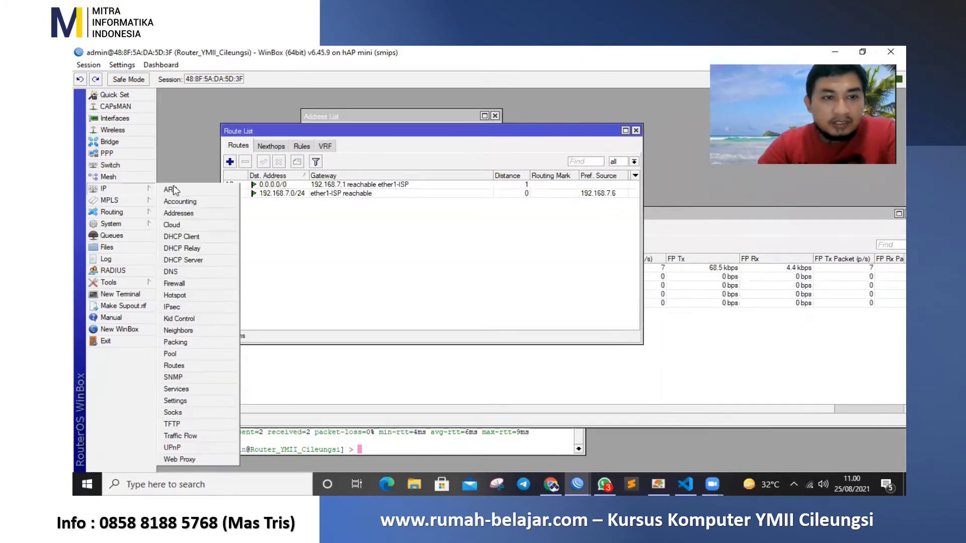
left_click(186, 214)
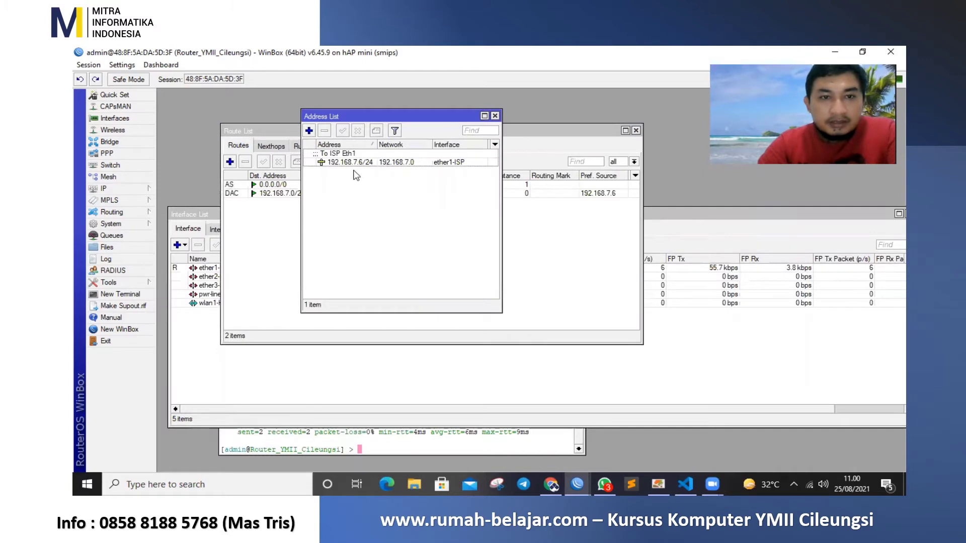
left_click(309, 130)
type("192")
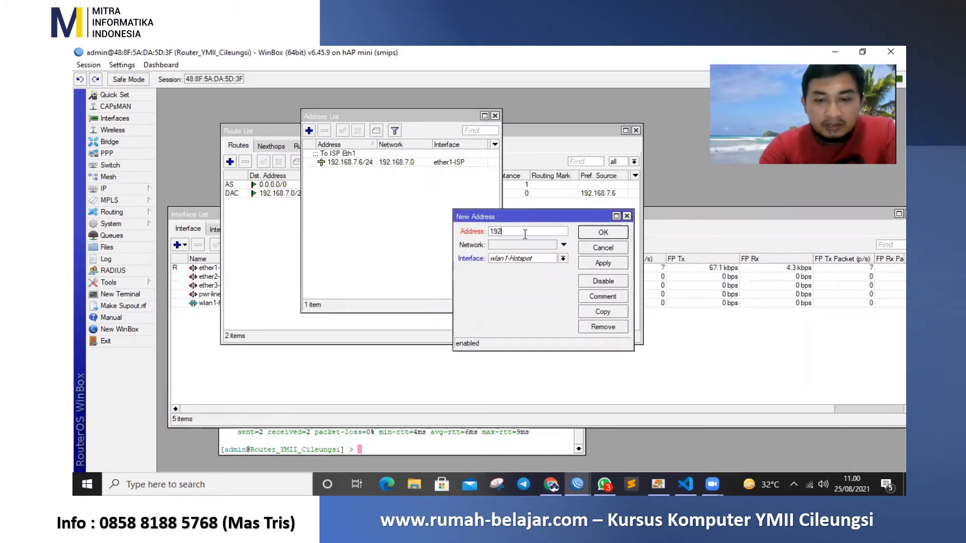
type(".168.")
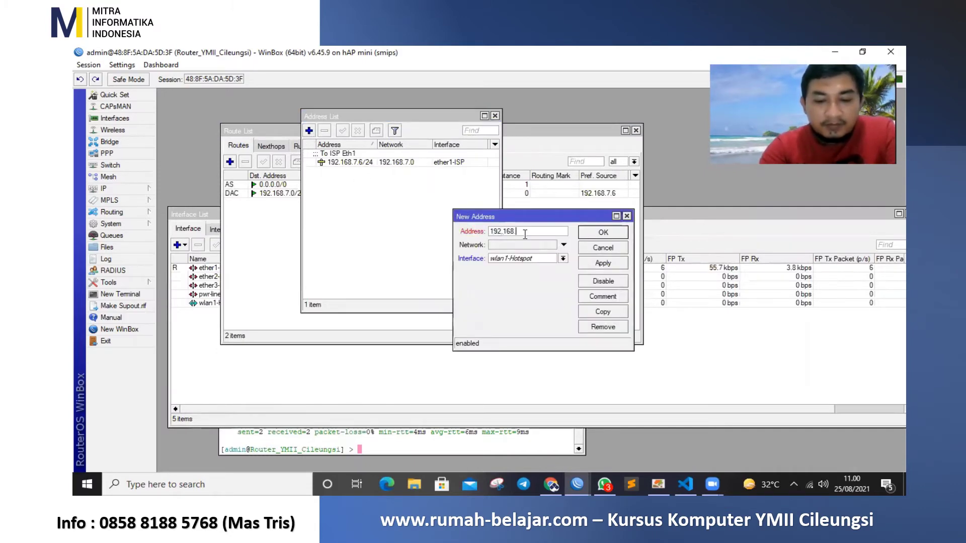
type("100")
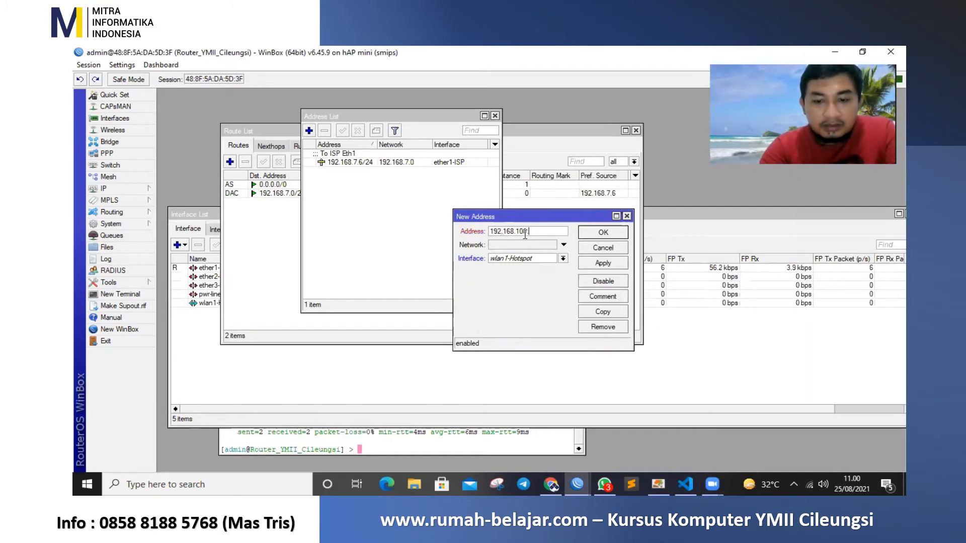
type(".1/24")
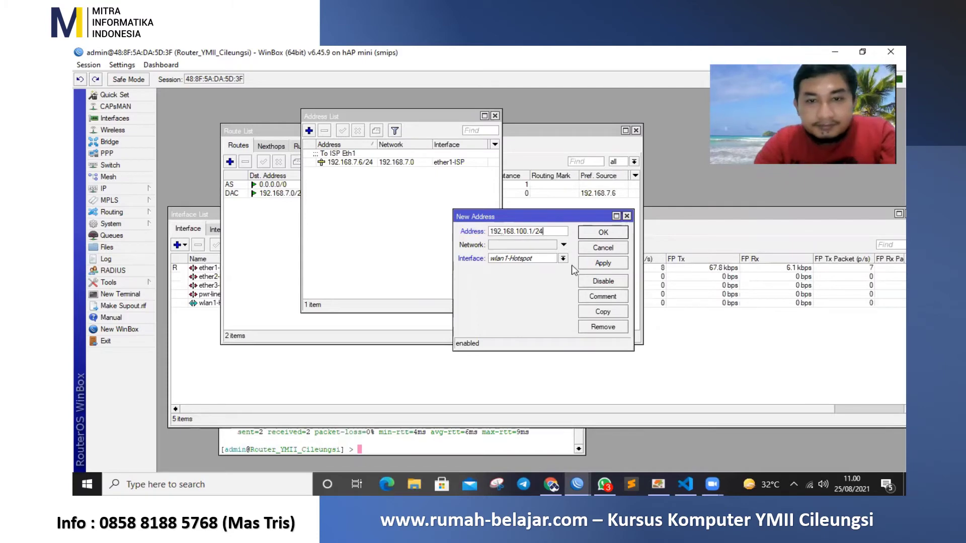
left_click(611, 262)
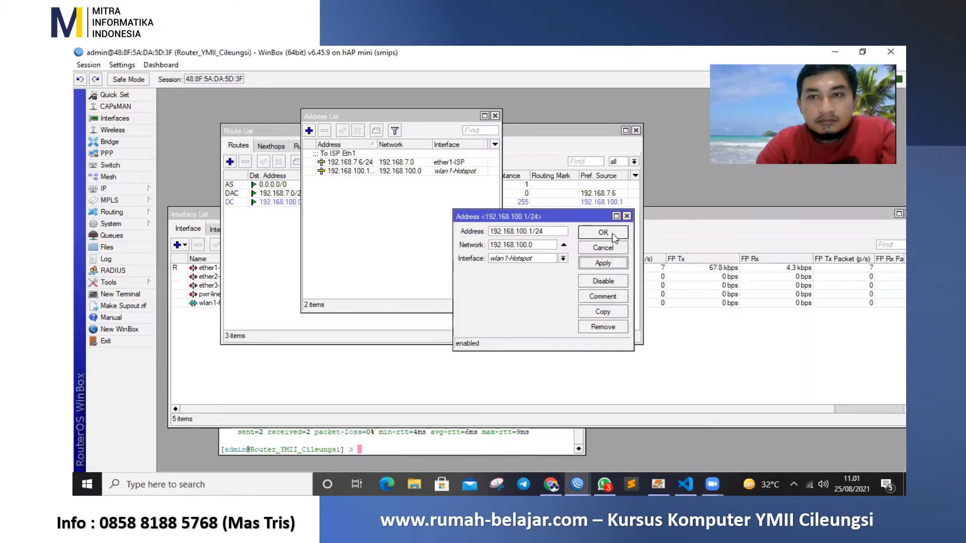
left_click(614, 236)
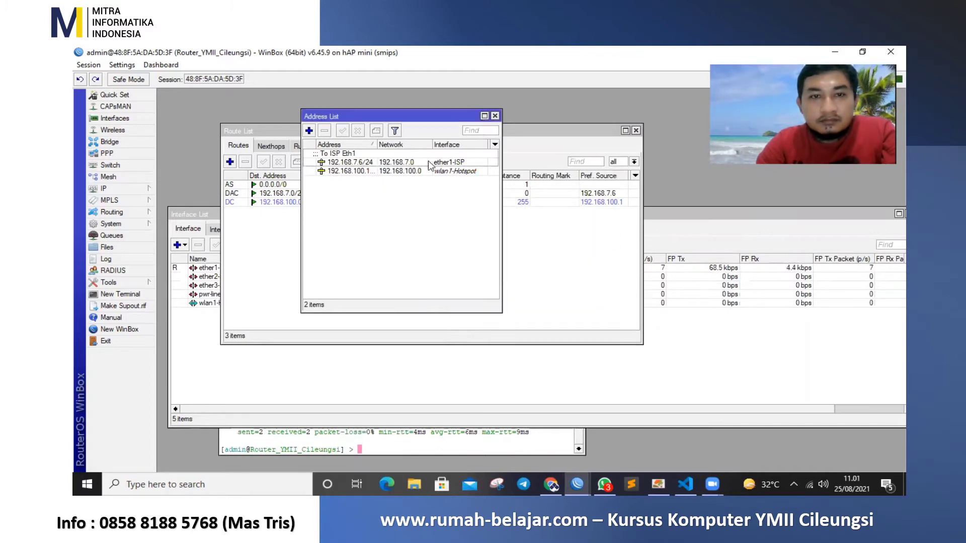
left_click(412, 172)
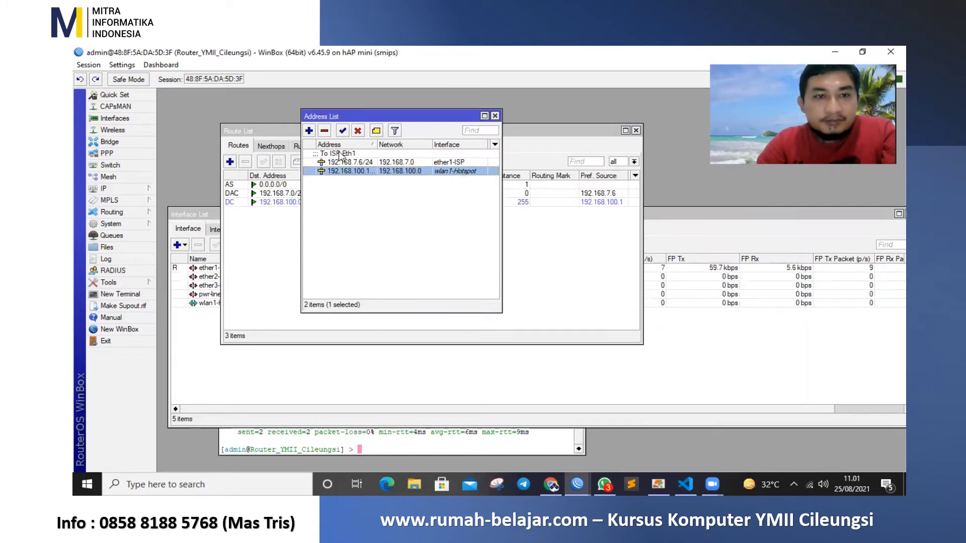
left_click_drag(392, 115, 288, 250)
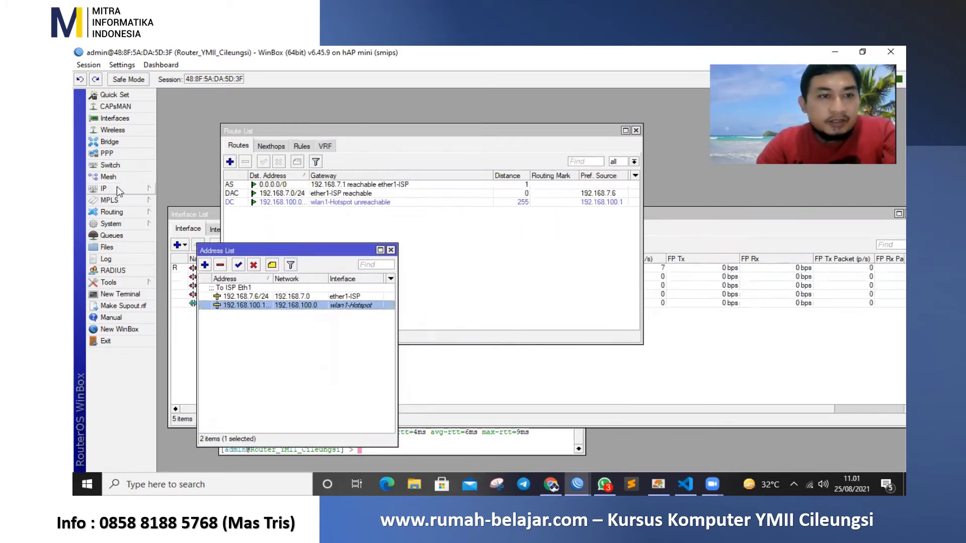
Open the wlan1-Hotspot wireless interface's settings and set its mode to ap bridge
left_click(115, 129)
left_click(247, 231)
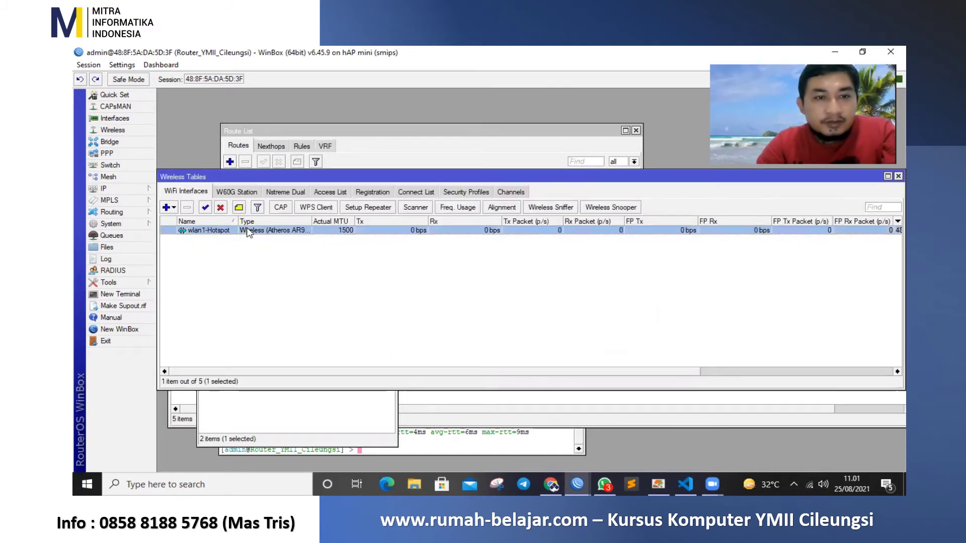
double_click(247, 231)
type("s")
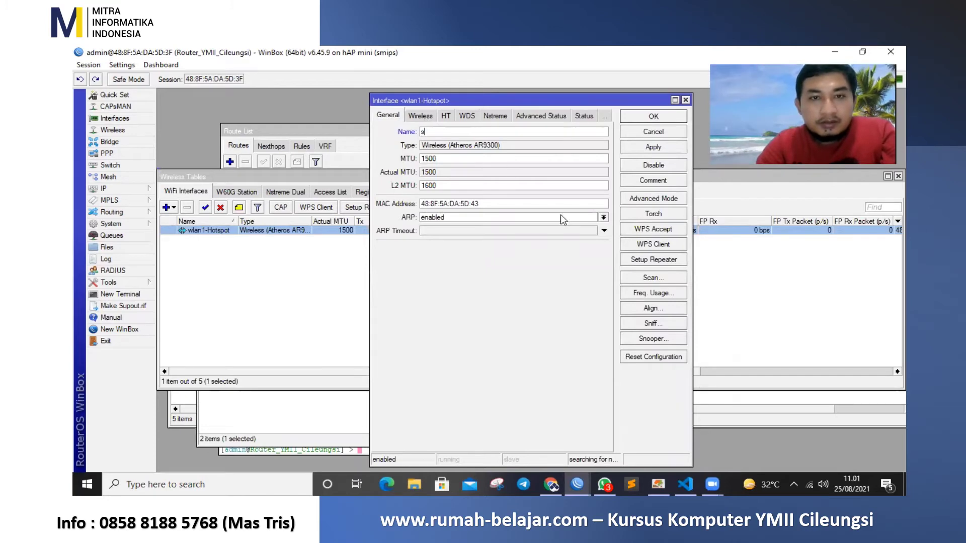
left_click(686, 100)
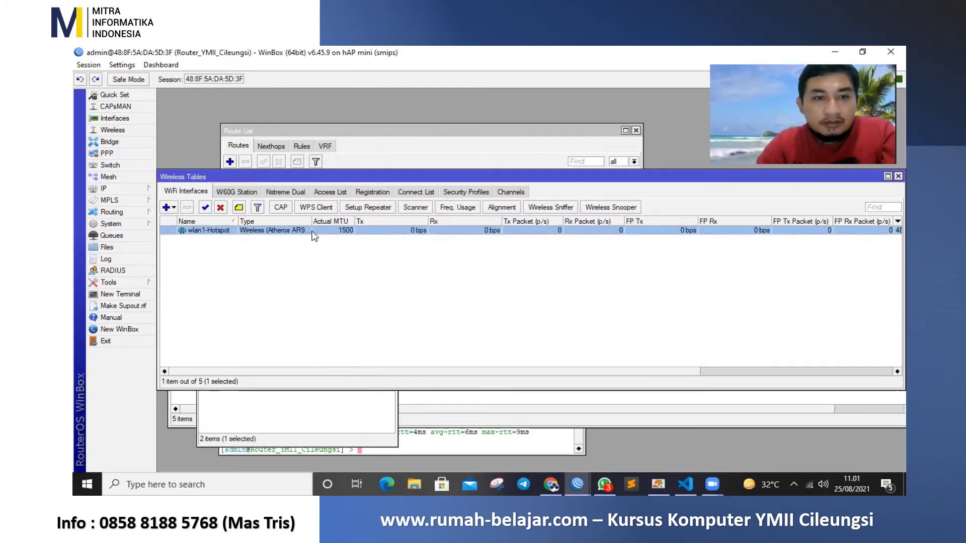
double_click(417, 230)
left_click(420, 115)
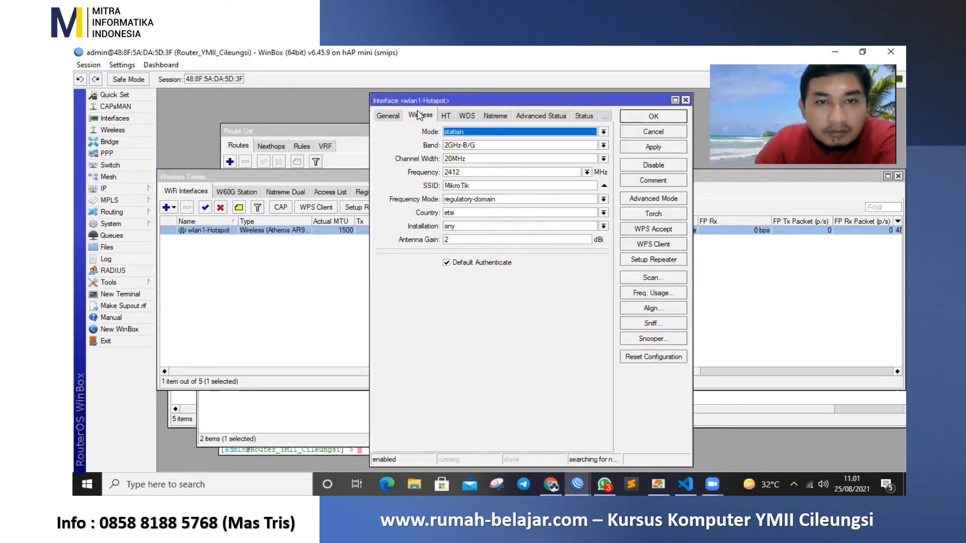
left_click(457, 132)
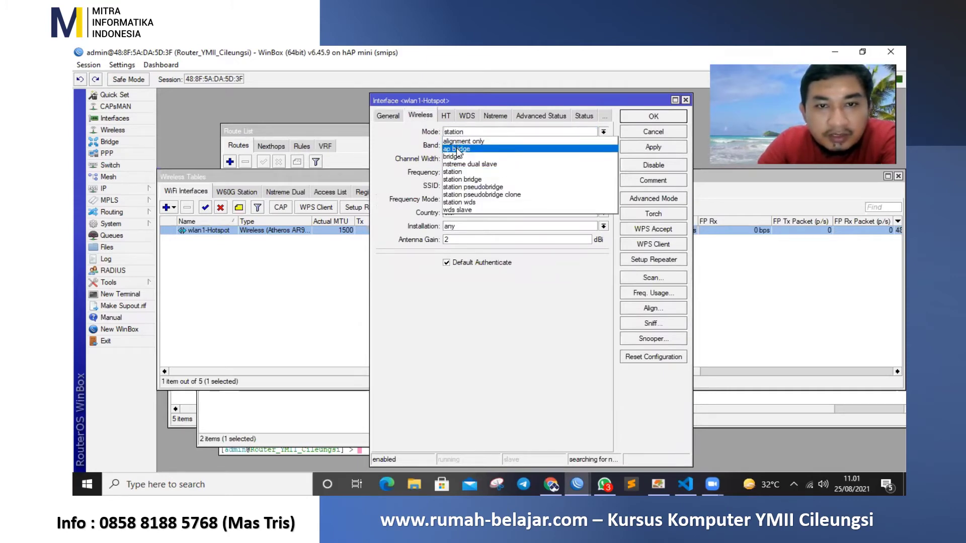
left_click(457, 149)
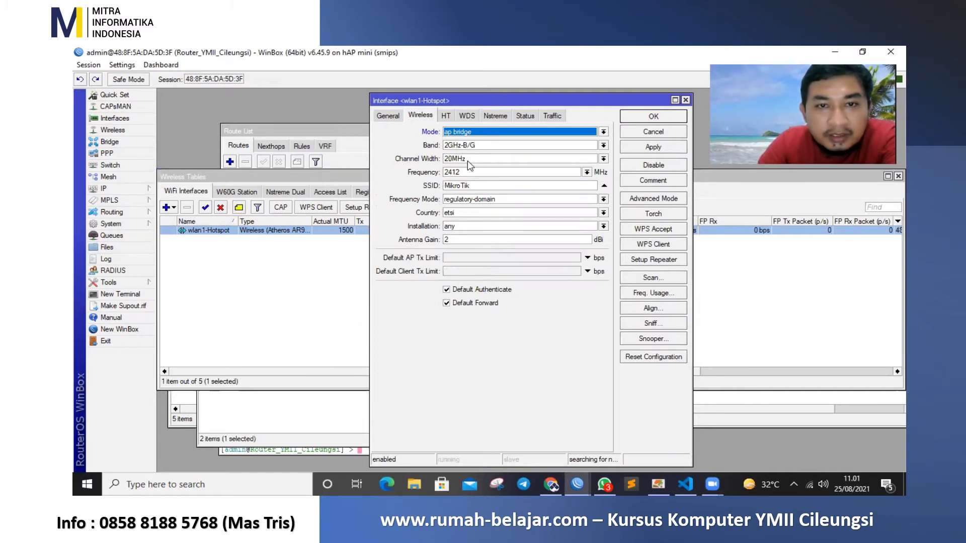
Set the wireless SSID to WIFI-Class-Kursus-Komputer-YMII and apply the wireless settings
double_click(479, 185)
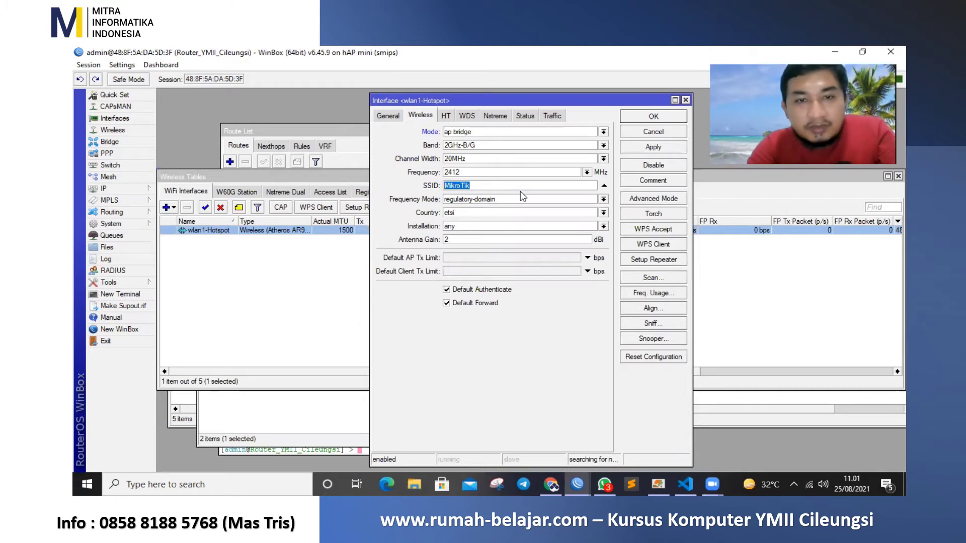
type("WIF")
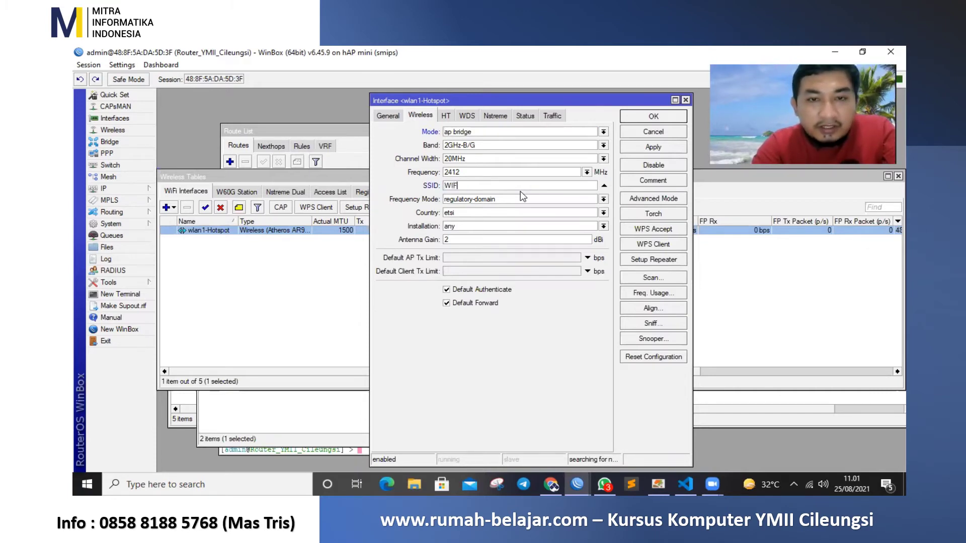
type("I-")
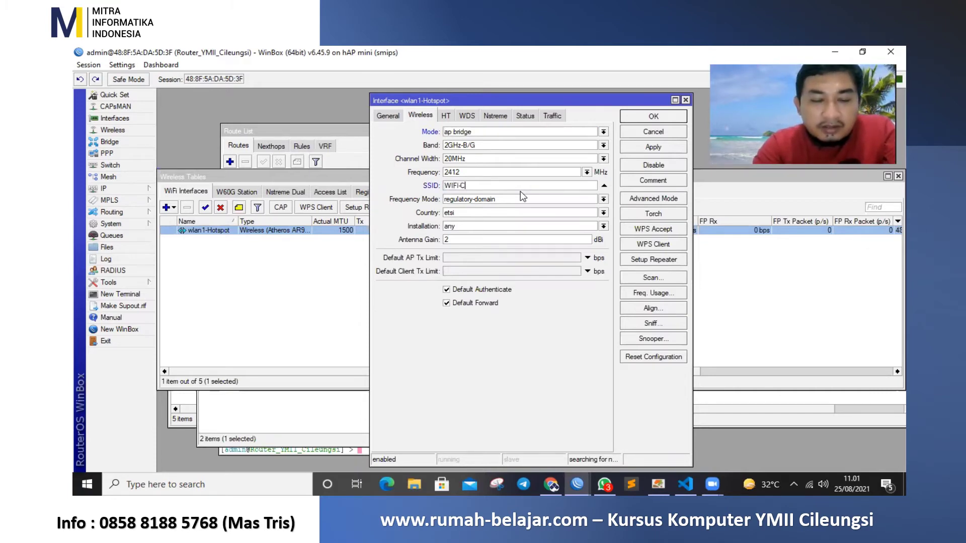
type("Class-Ku")
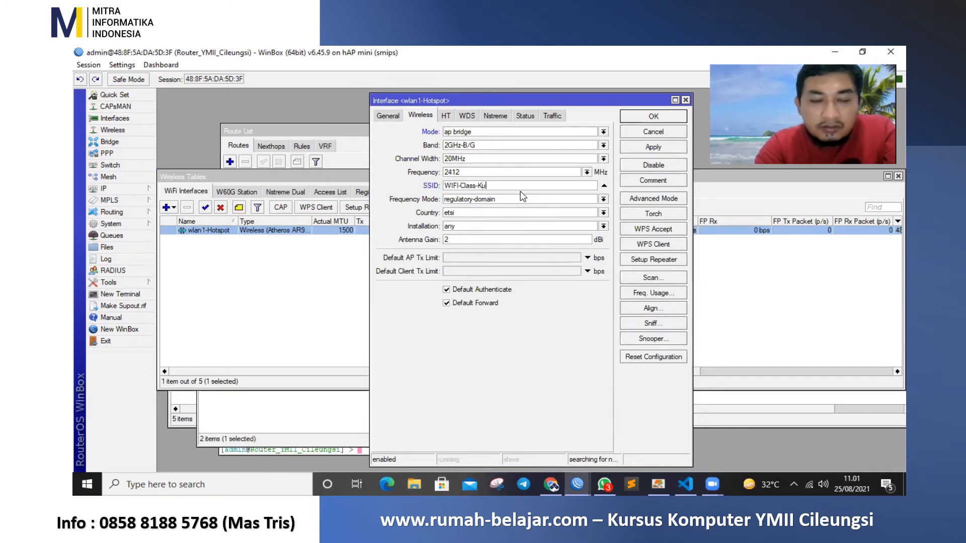
type("rsus-Ko")
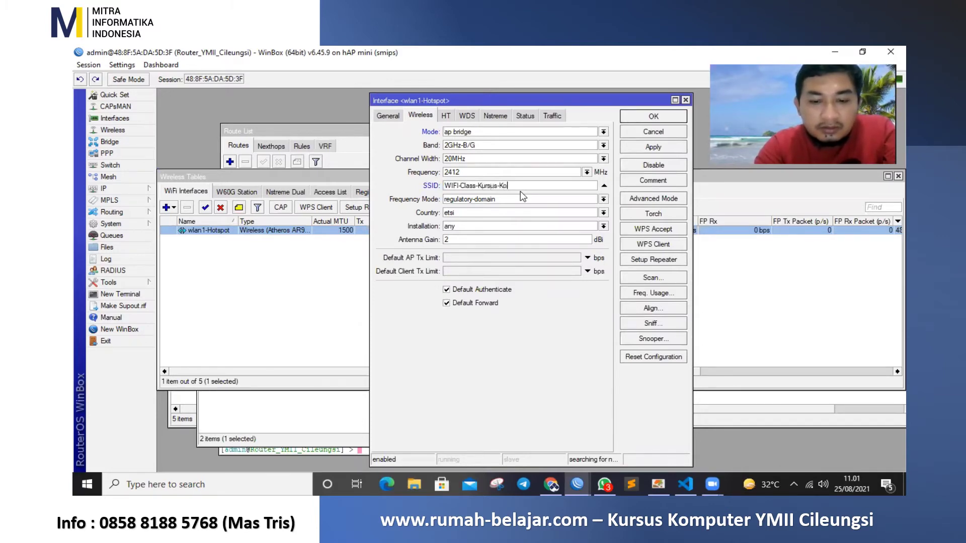
type("mputer-YMII")
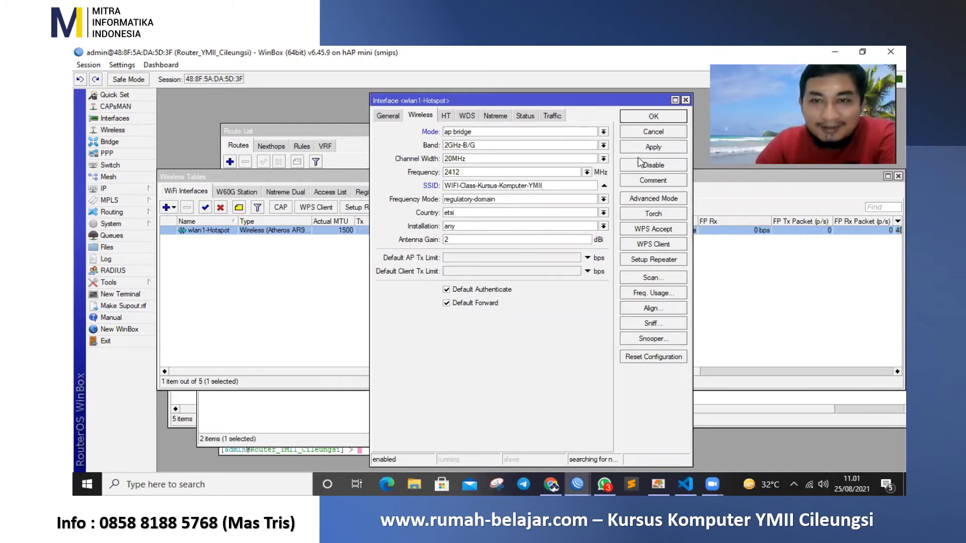
left_click(651, 147)
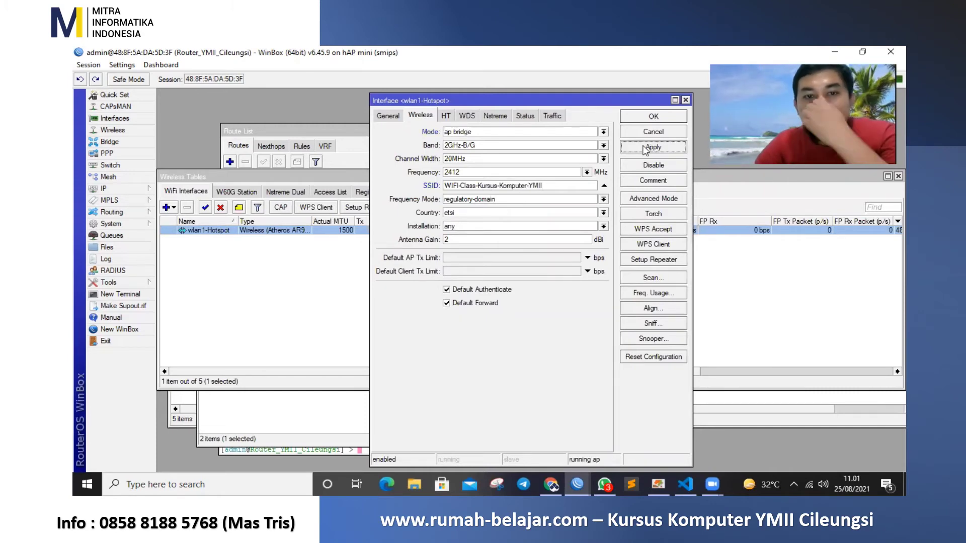
Look through the wlan1-Hotspot interface's HT, WDS, Nstreme, status and traffic settings
left_click(446, 116)
left_click(466, 115)
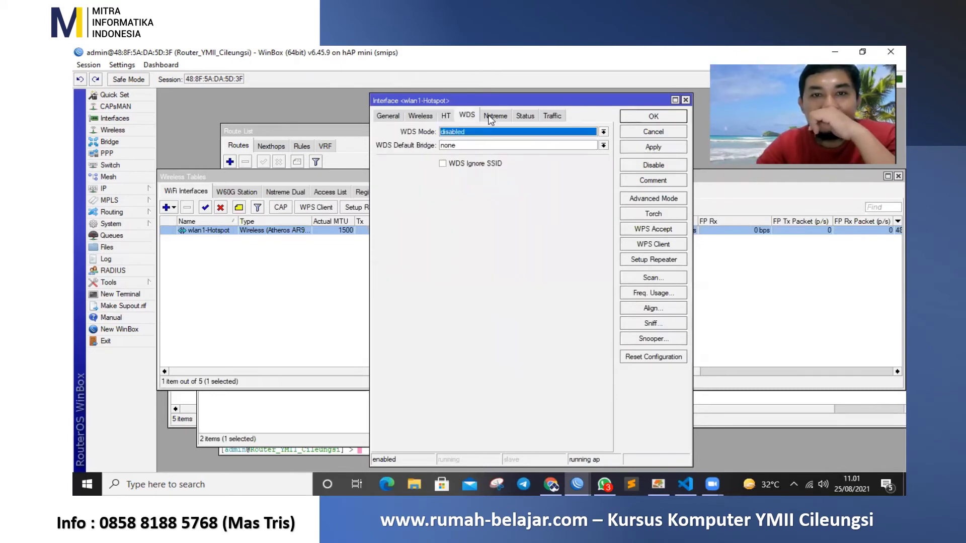
left_click(491, 115)
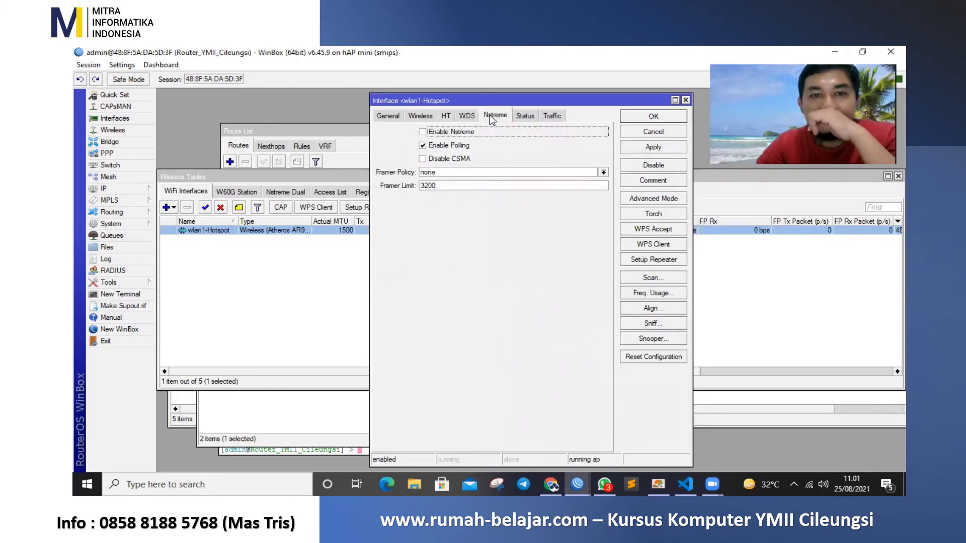
left_click(523, 116)
left_click(548, 118)
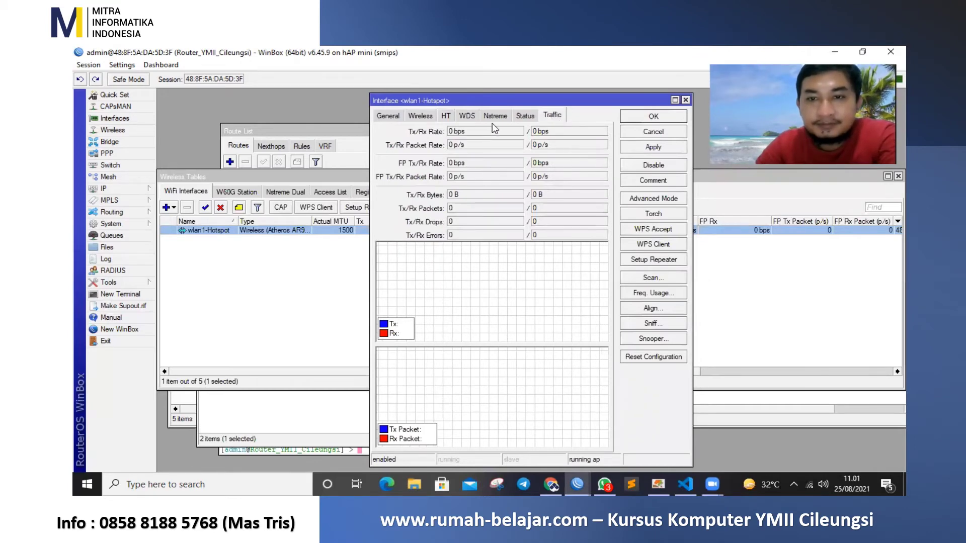
Switch the wlan1-Hotspot settings to advanced mode and examine each settings page from status back to general
left_click(650, 199)
left_click(536, 115)
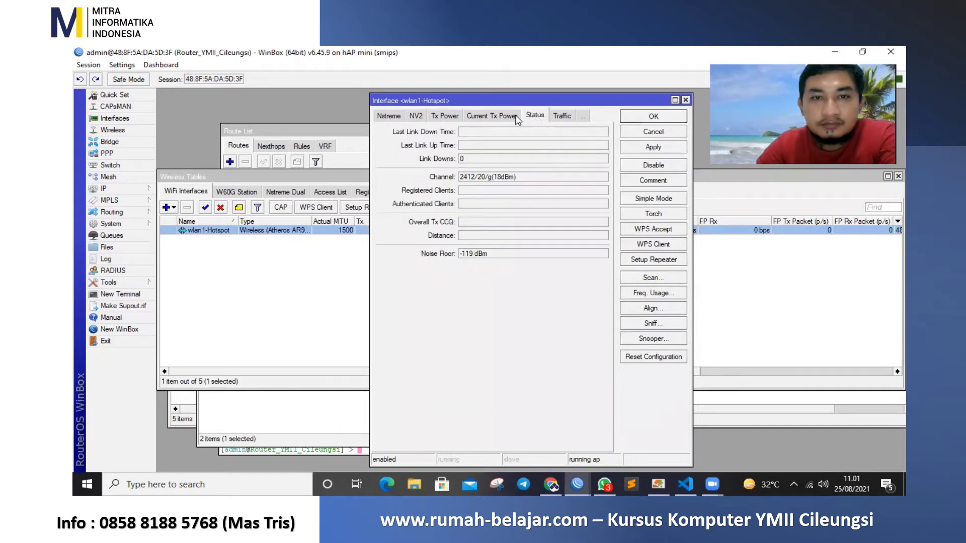
left_click(503, 115)
left_click(446, 116)
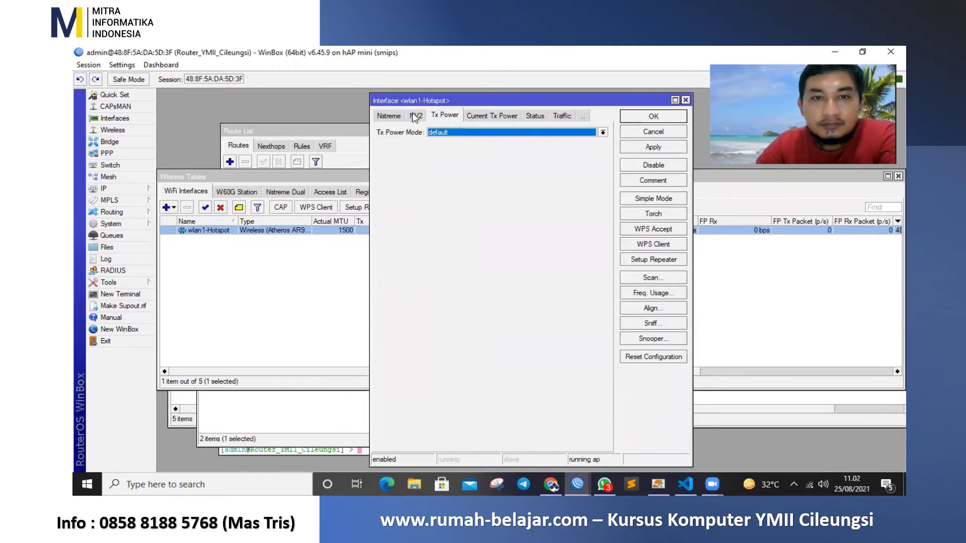
left_click(416, 116)
left_click(388, 116)
left_click(384, 116)
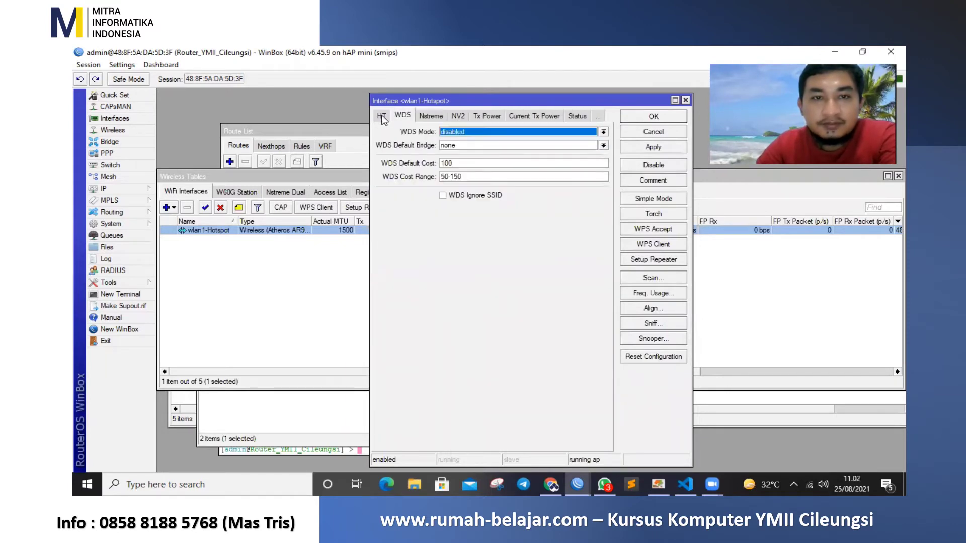
left_click(382, 116)
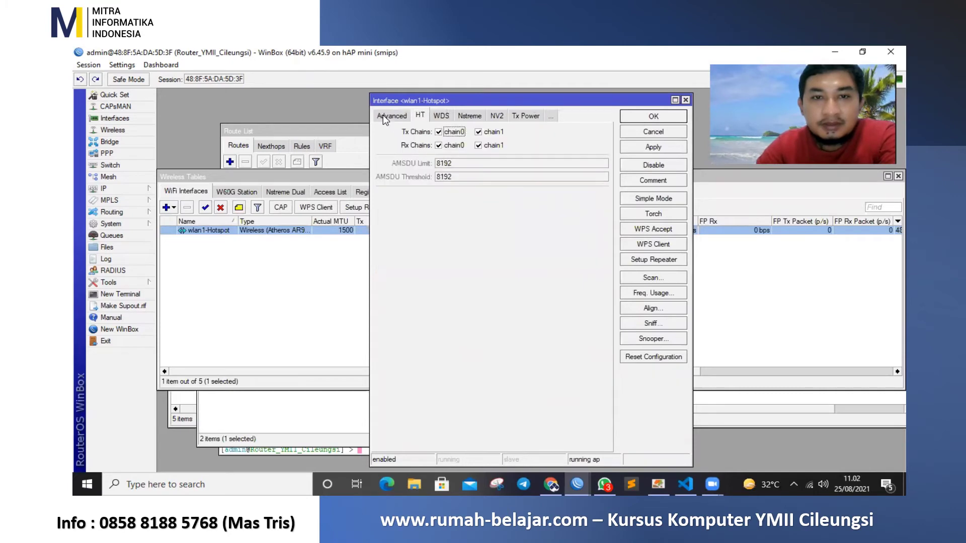
left_click(383, 116)
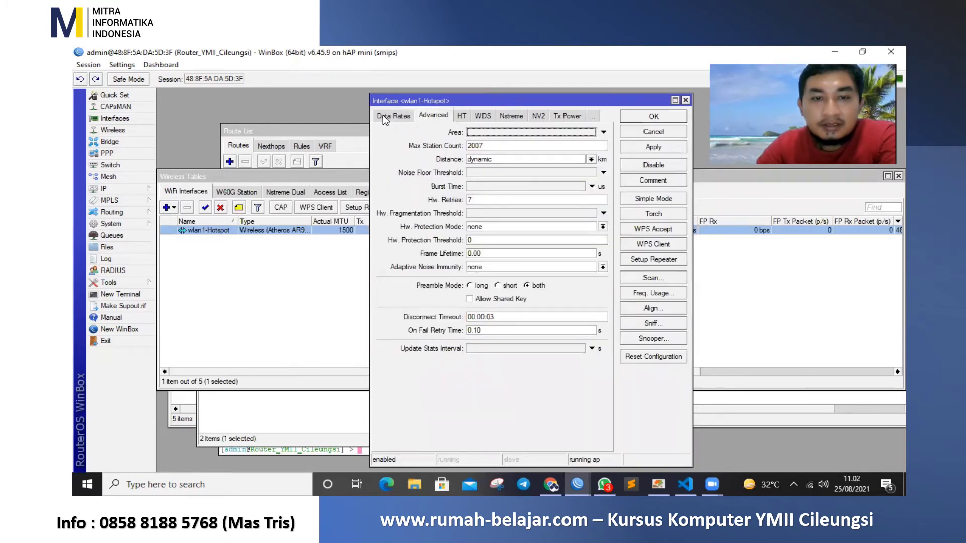
left_click(383, 116)
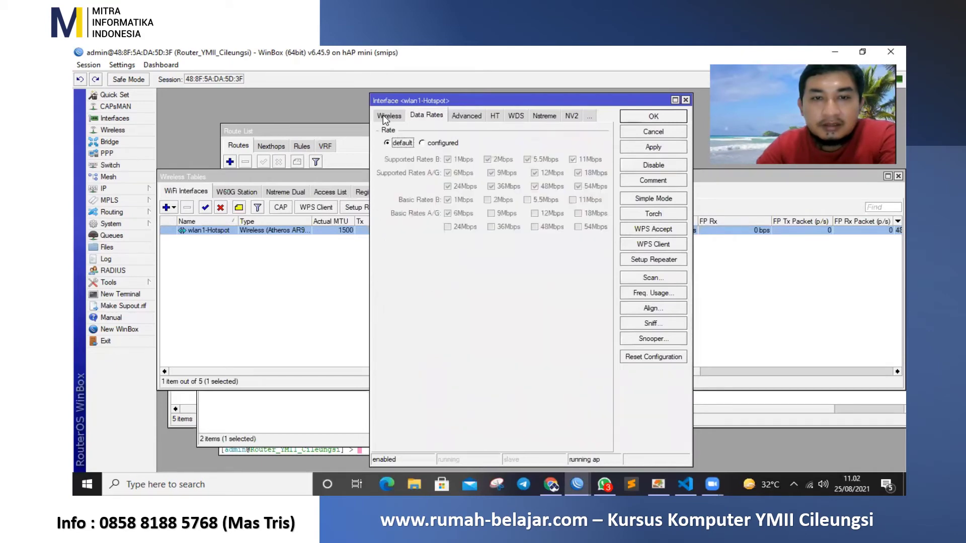
left_click(383, 115)
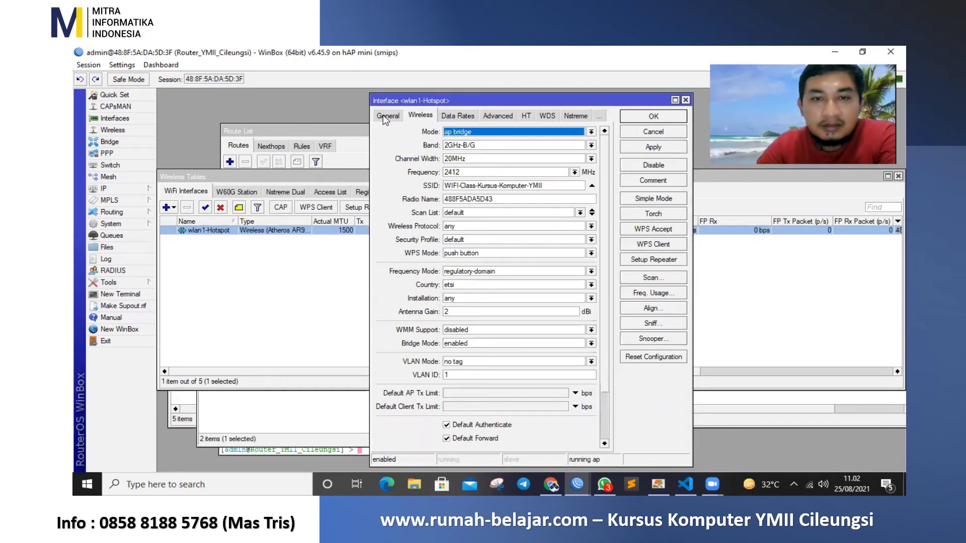
left_click(382, 116)
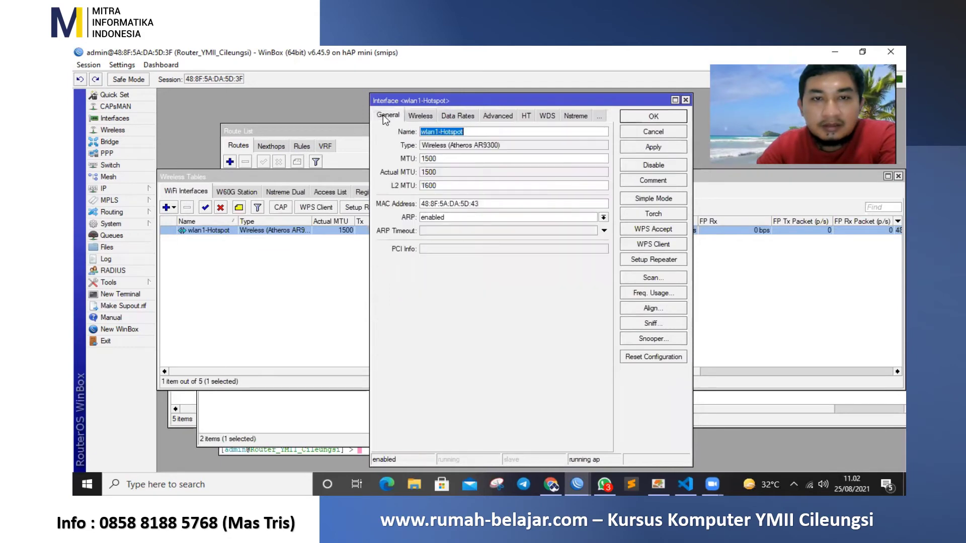
Confirm the wlan1-Hotspot settings and check the computer's available Wi-Fi networks for WIFI-Class-Kursus-Komputer-YMII
left_click(653, 116)
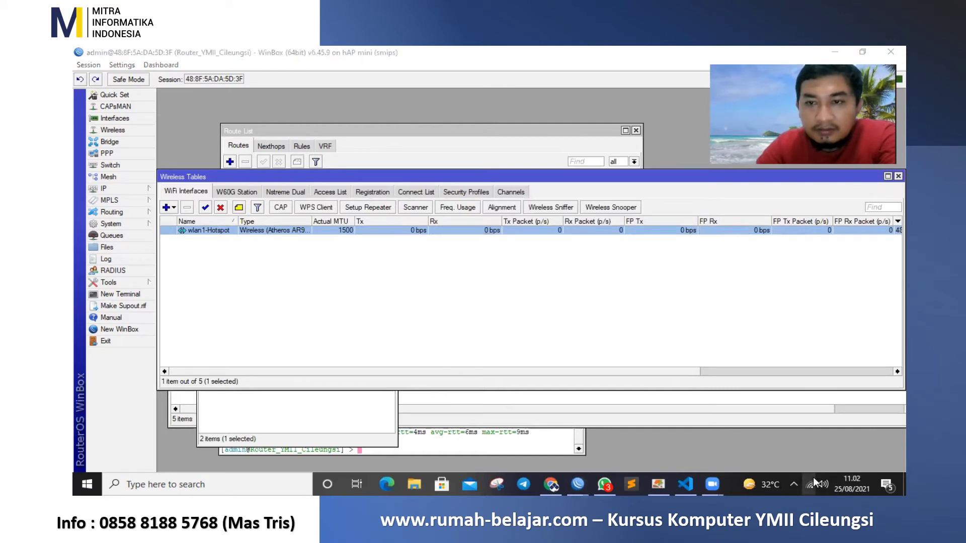
left_click(813, 481)
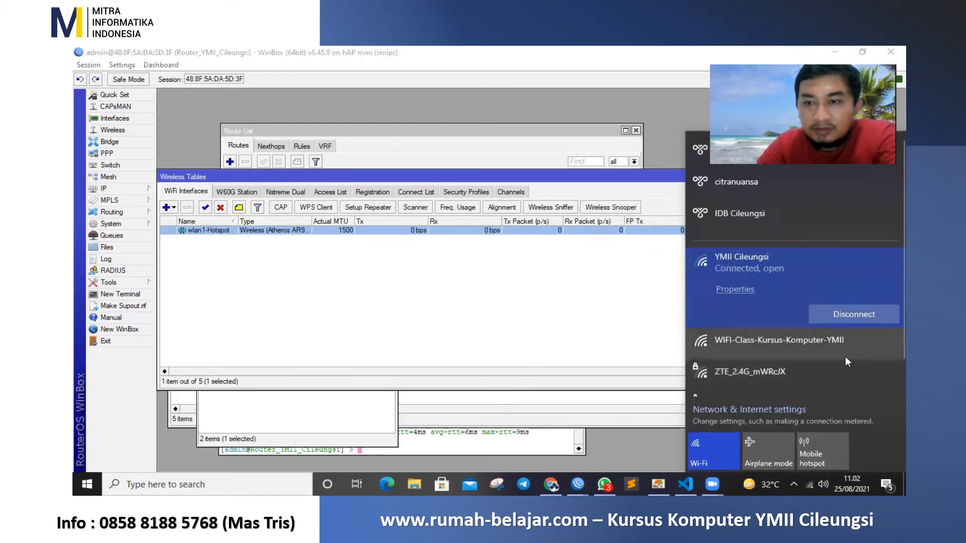
scroll(784, 279, "down", 1)
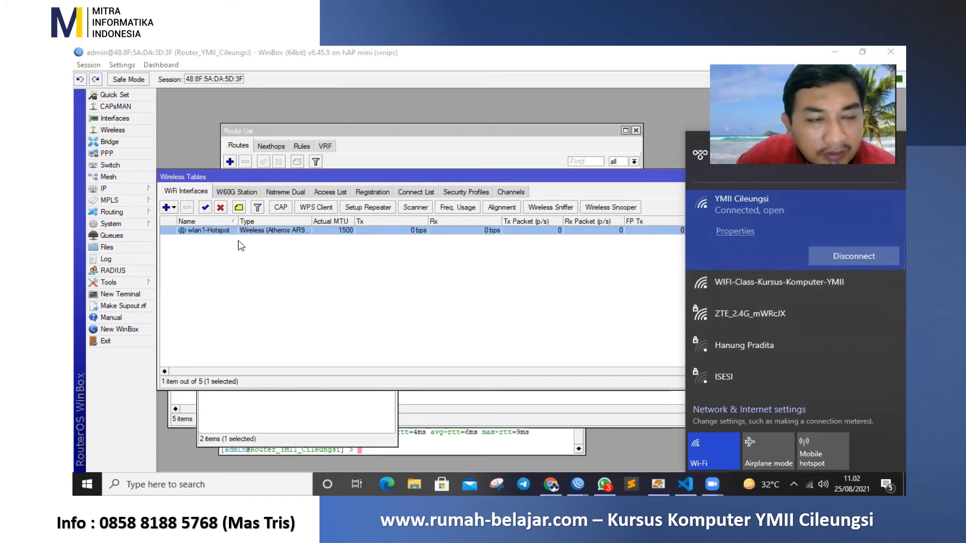
Add a firewall NAT rule with chain srcnat and action masquerade
left_click(144, 191)
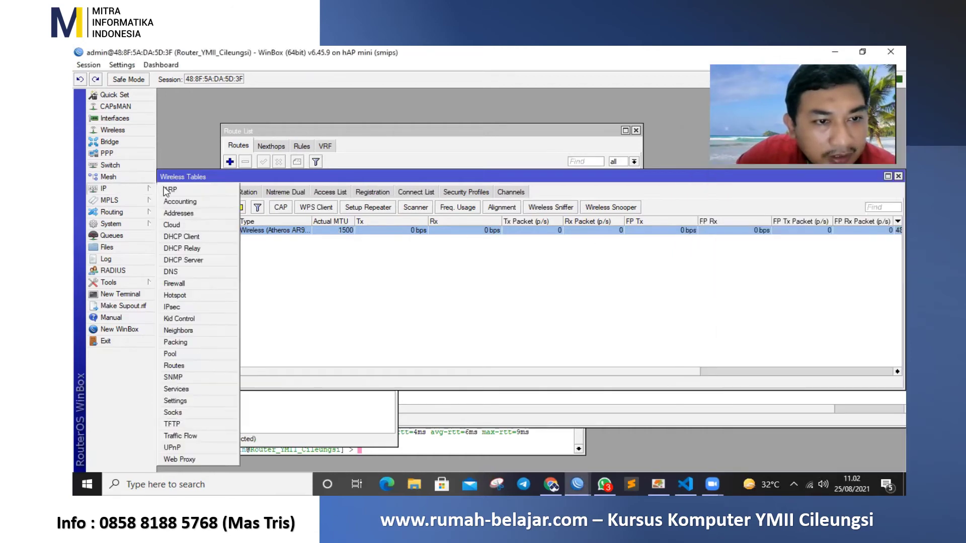
left_click(183, 286)
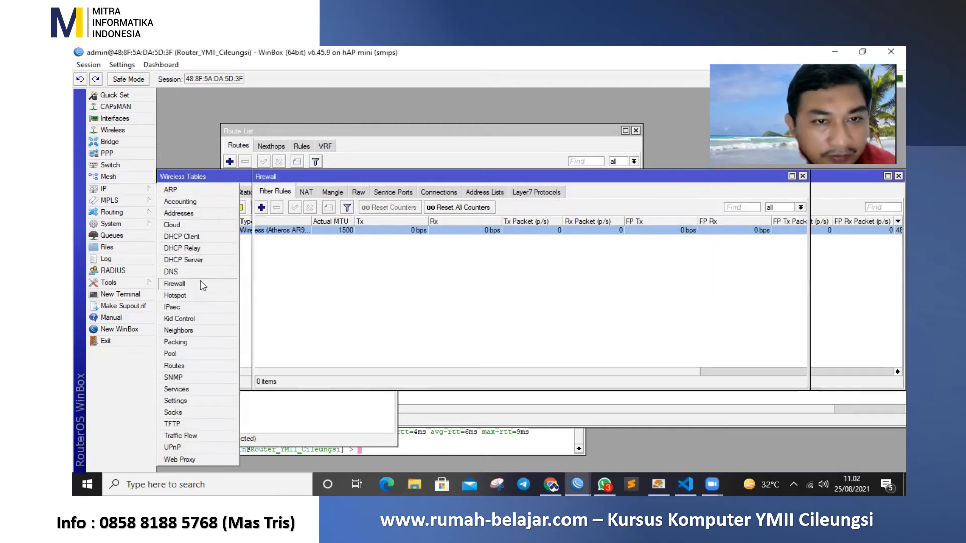
left_click(308, 192)
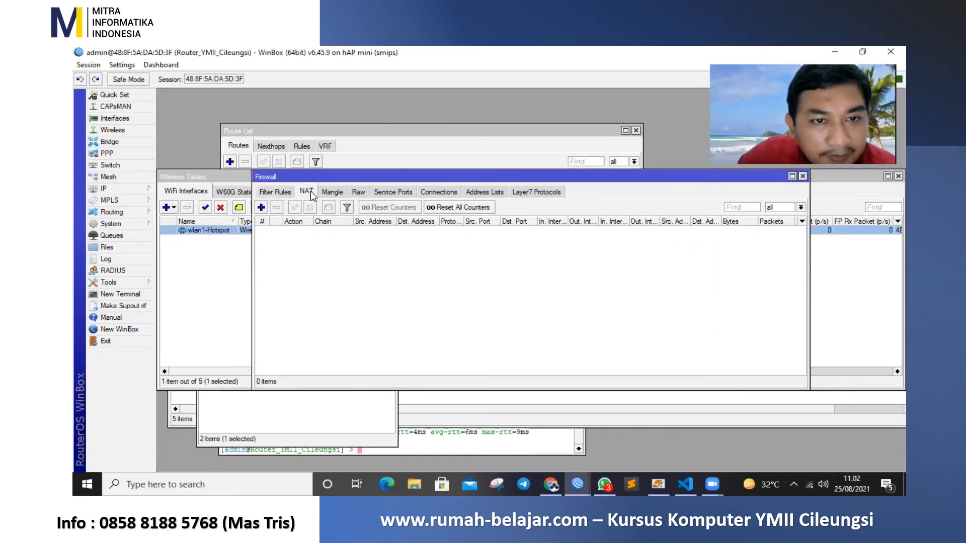
left_click(261, 207)
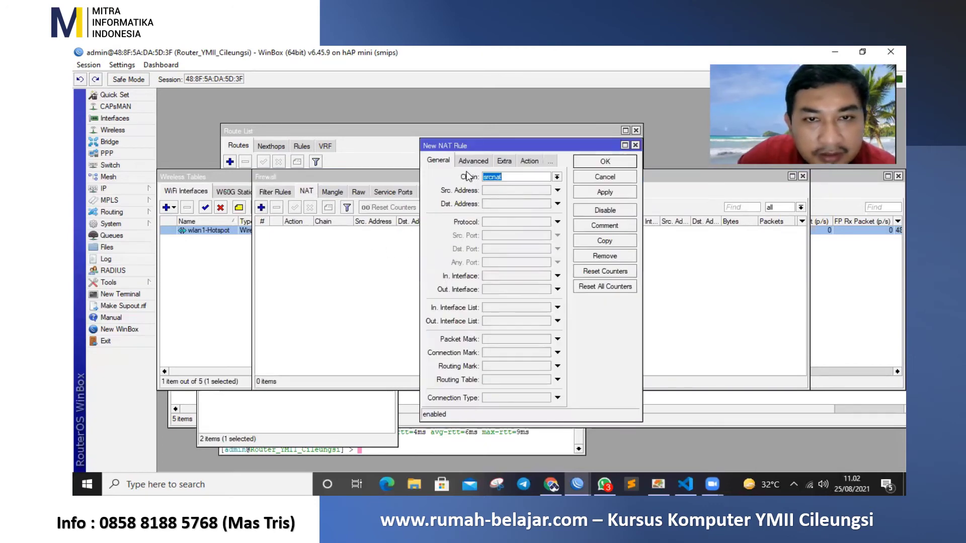
left_click(529, 161)
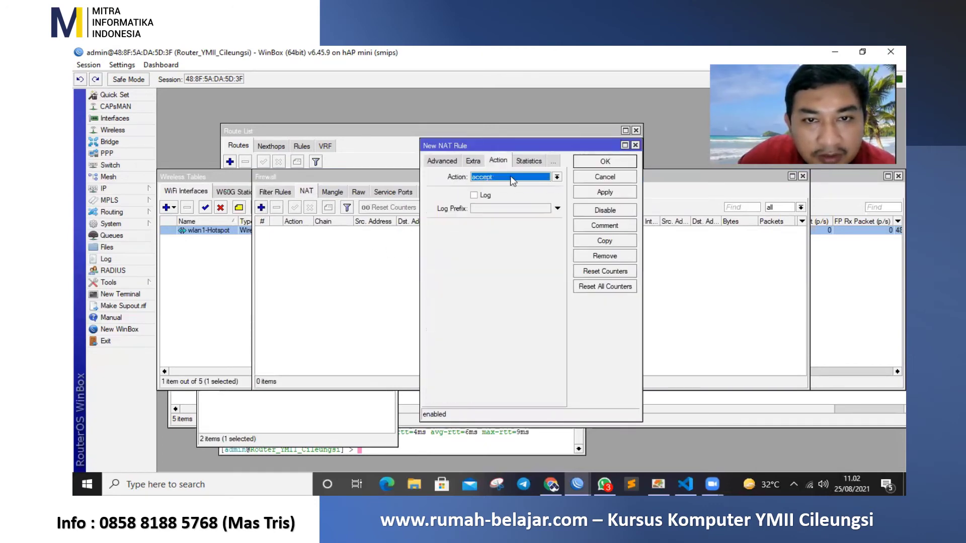
left_click(531, 177)
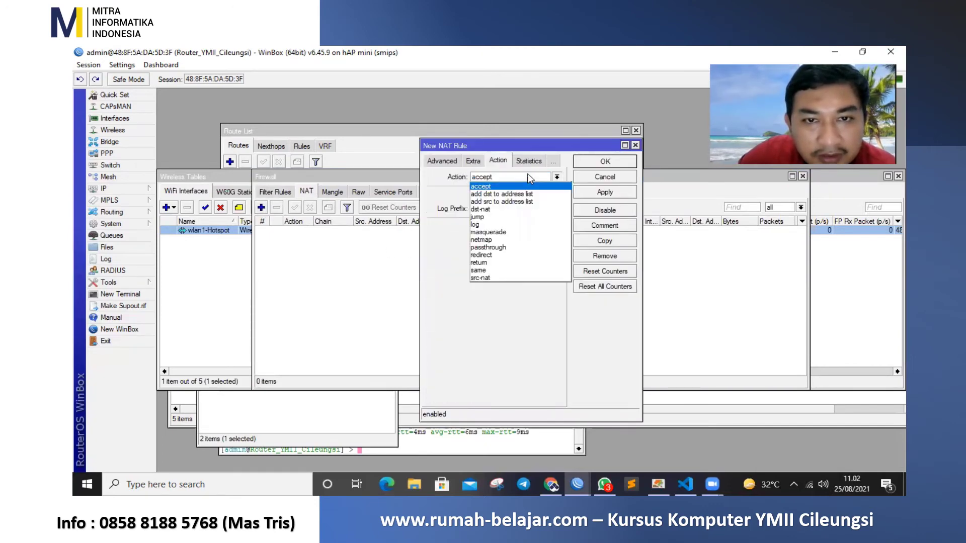
left_click(492, 235)
left_click(616, 194)
left_click(618, 164)
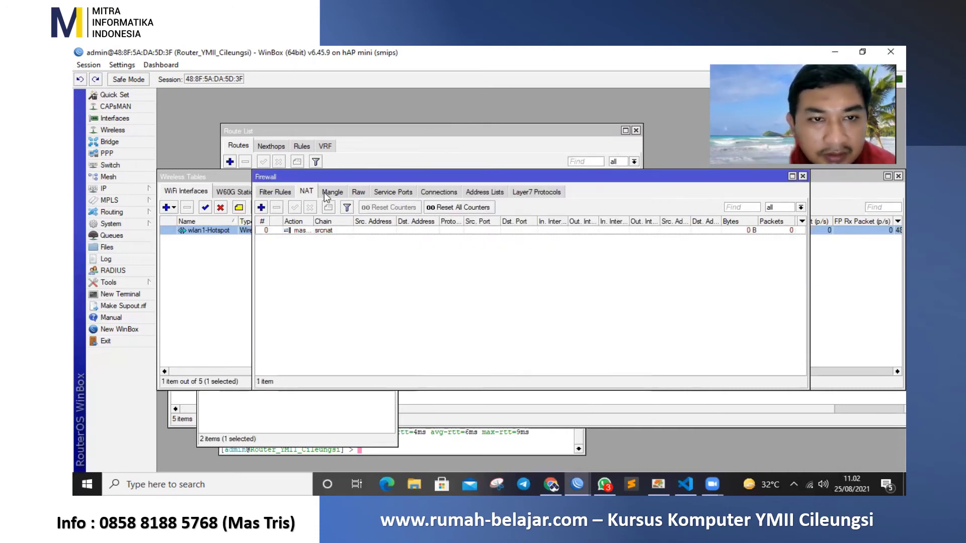
Look through the firewall's service ports, connections, NAT, mangle, raw and filter rules, and move the Wireless Tables window aside
left_click(394, 190)
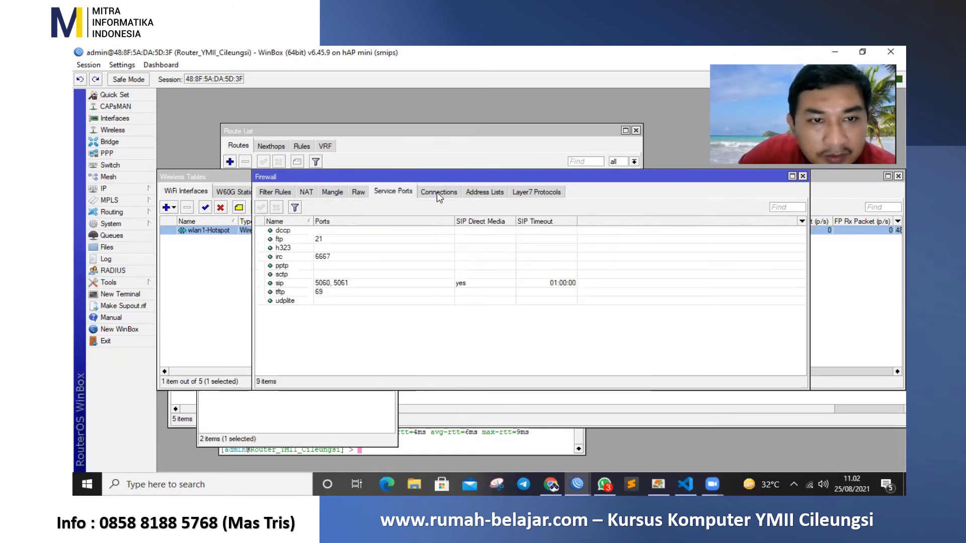
left_click(437, 192)
left_click(291, 193)
left_click(308, 193)
left_click(333, 192)
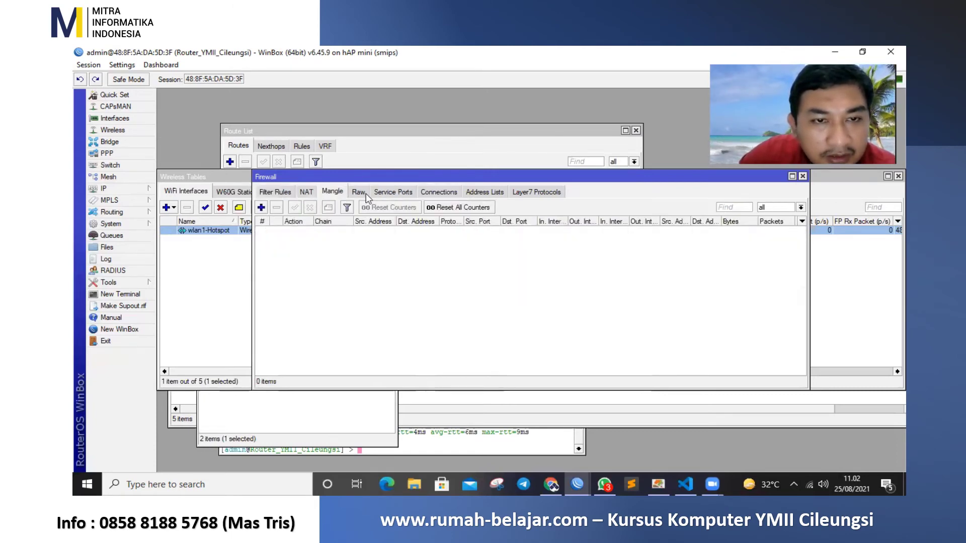
left_click(367, 193)
left_click(382, 194)
left_click(263, 191)
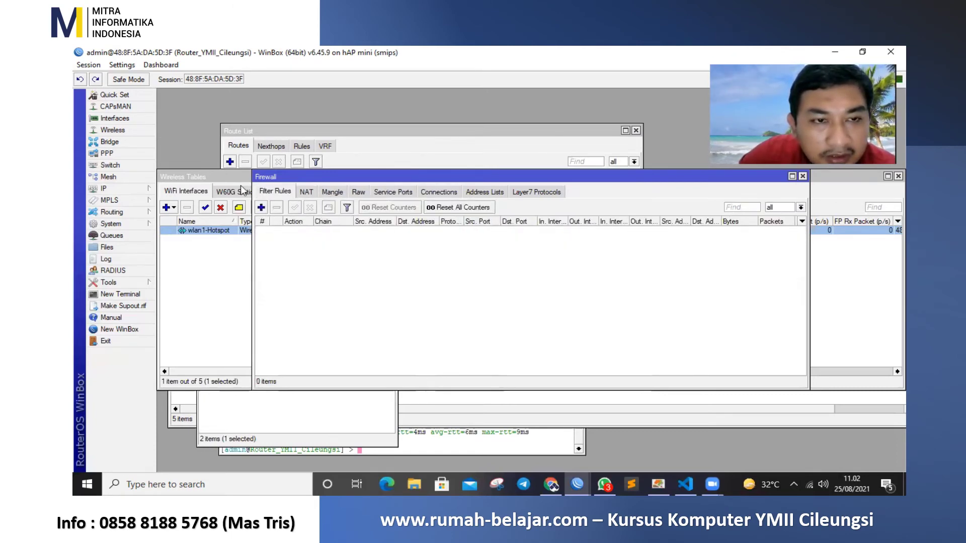
left_click_drag(220, 177, 230, 270)
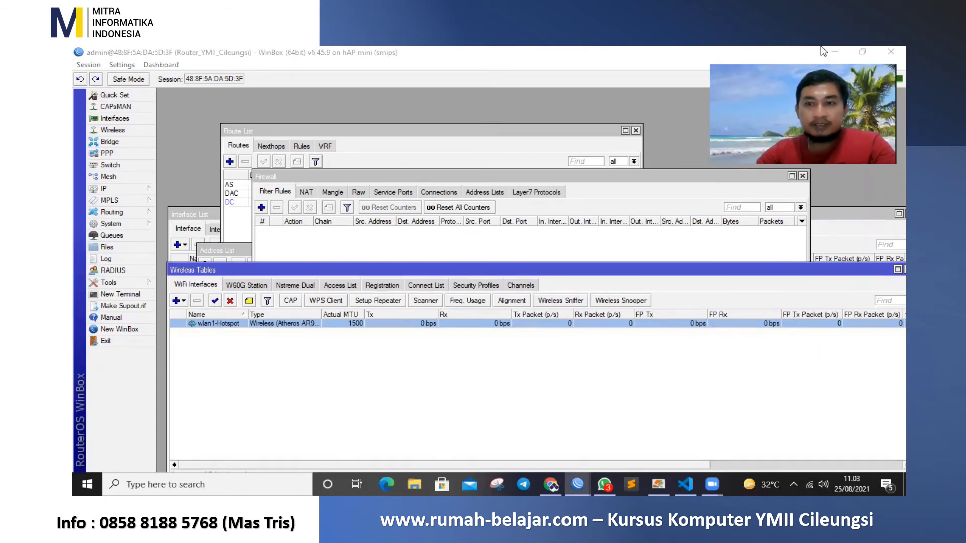
Select the WIFI-Class-Kursus-Komputer-YMII network in the computer's Wi-Fi list and enable connecting to it automatically
left_click(809, 482)
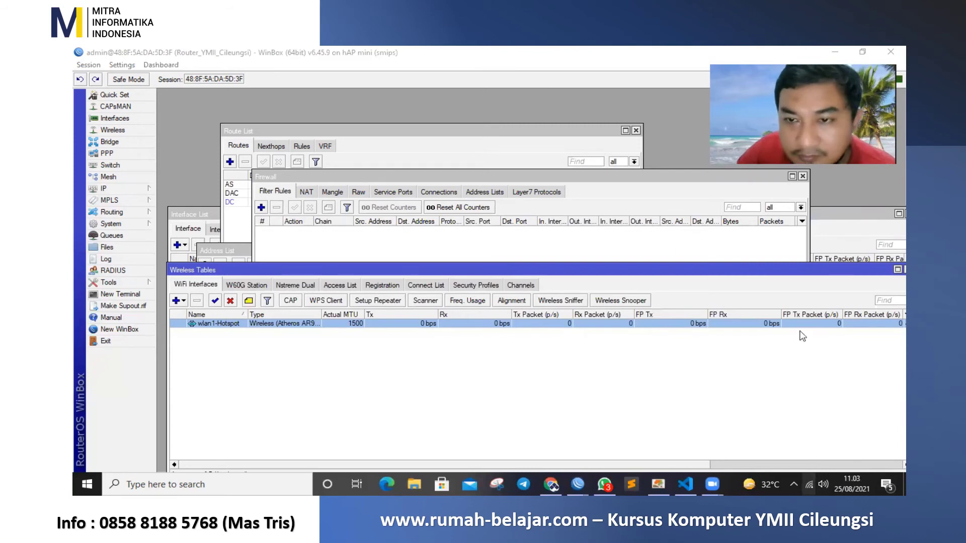
left_click(785, 364)
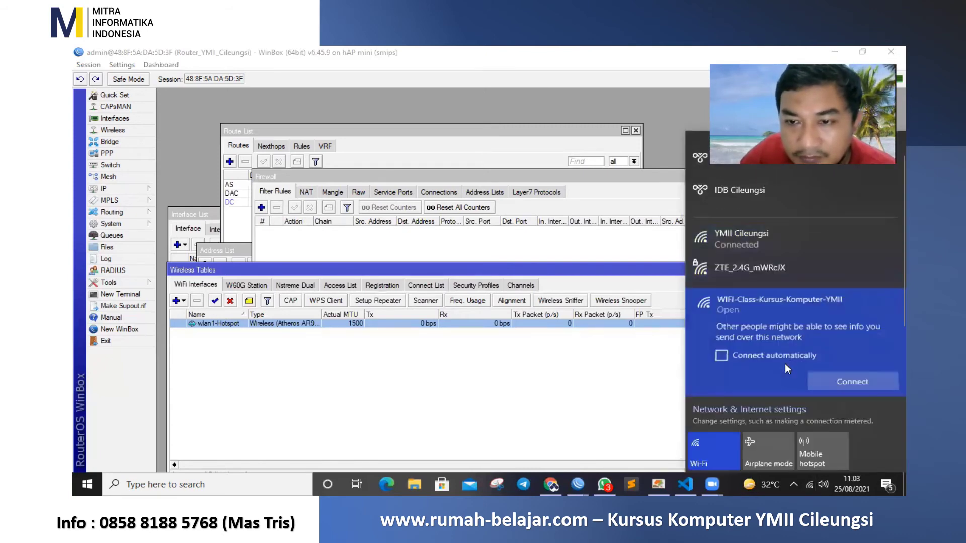
left_click(750, 356)
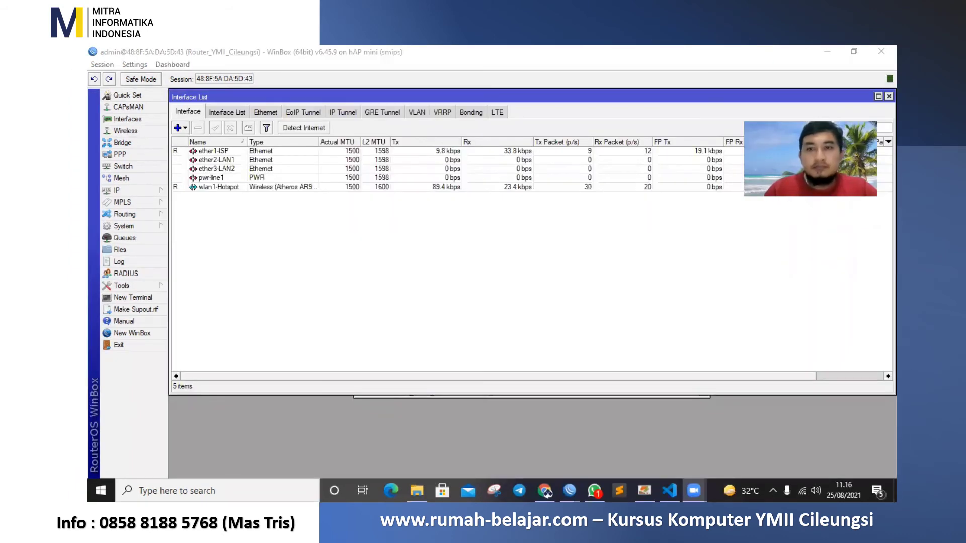
Check the computer's connection to WIFI-Class-Kursus-Komputer-YMII in the Wi-Fi network list and return to the router window
left_click(474, 237)
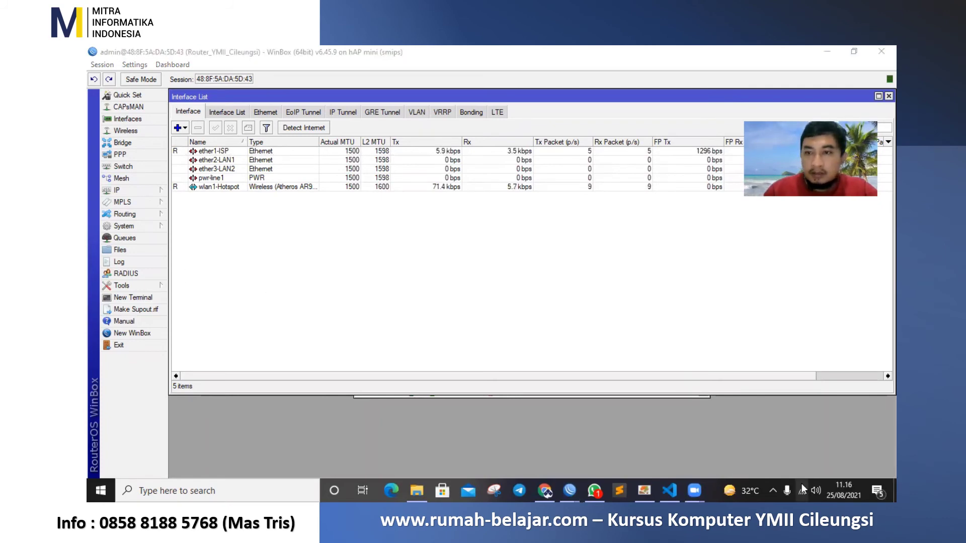
left_click(802, 490)
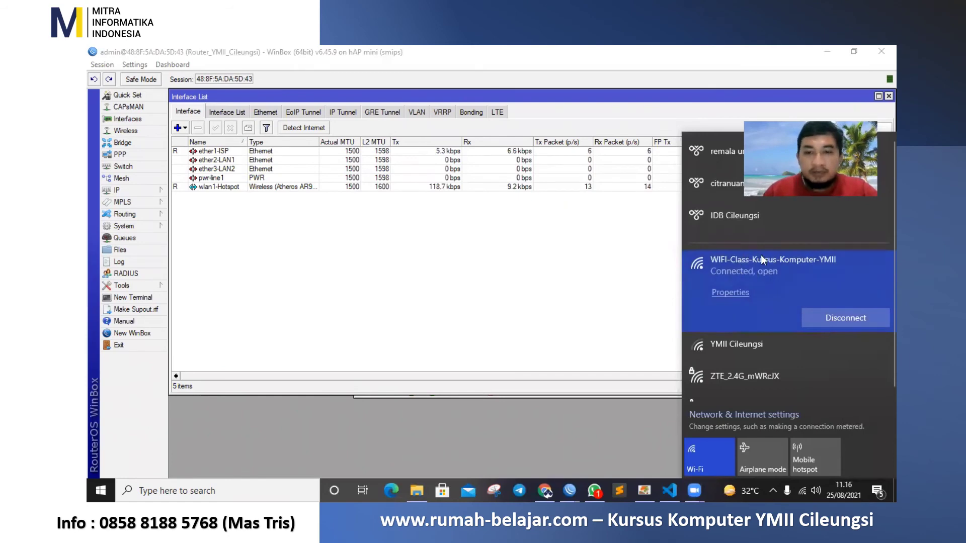
left_click(228, 247)
Open the router's DHCP server list to view the server on wlan1-Hotspot, moving its window below the interface entries
left_click(120, 191)
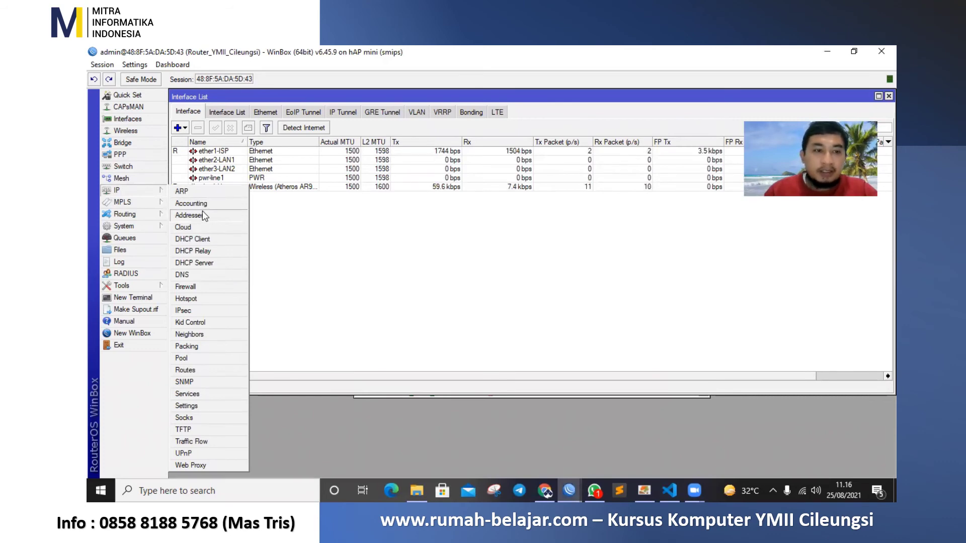
left_click(208, 263)
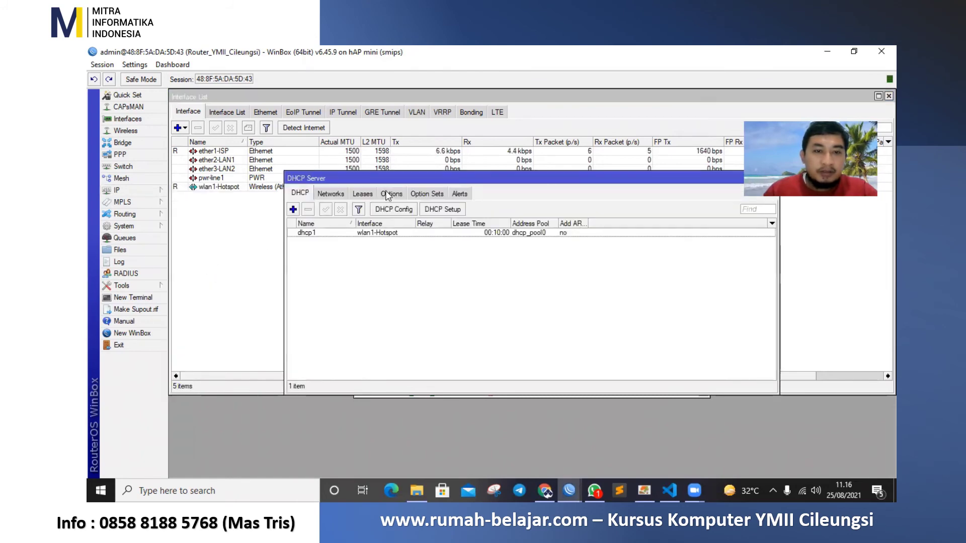
left_click_drag(416, 179, 338, 221)
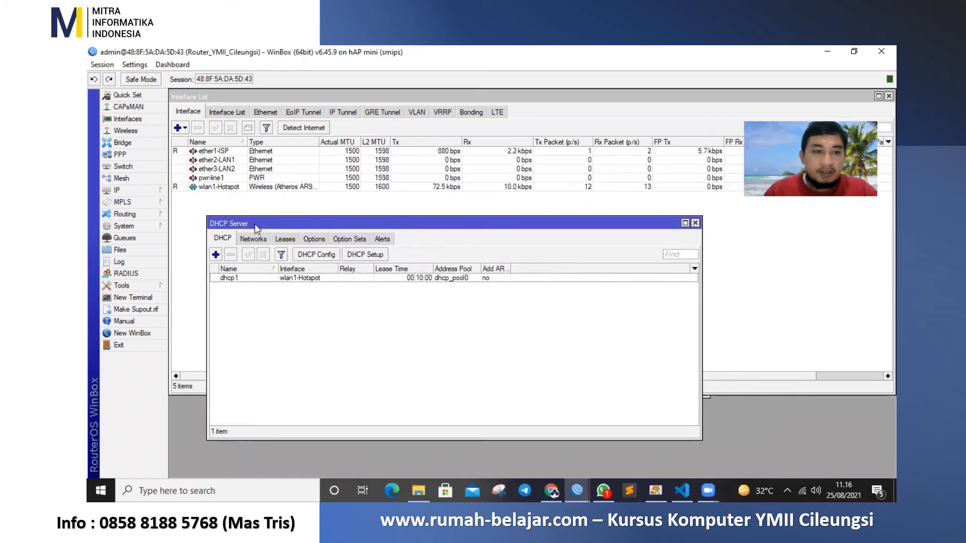
left_click(144, 192)
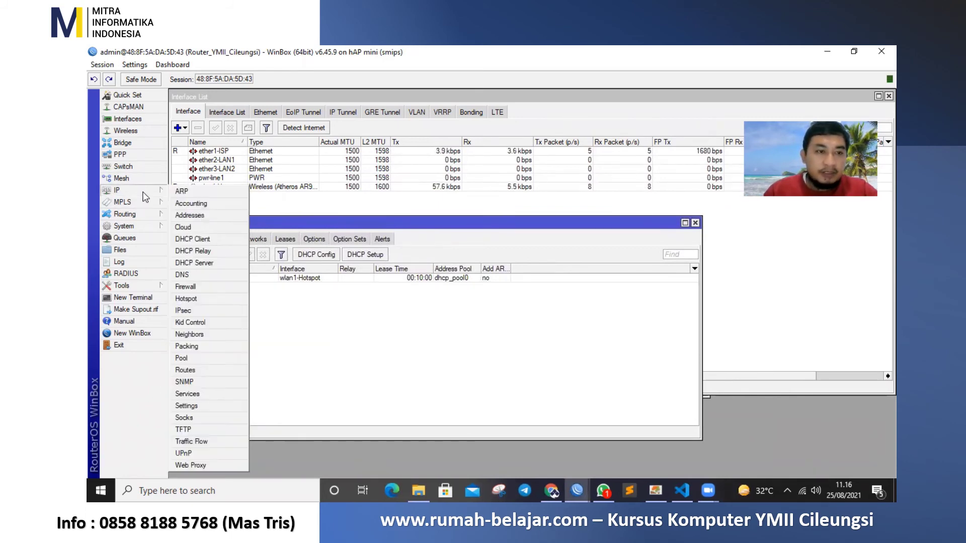
left_click(195, 263)
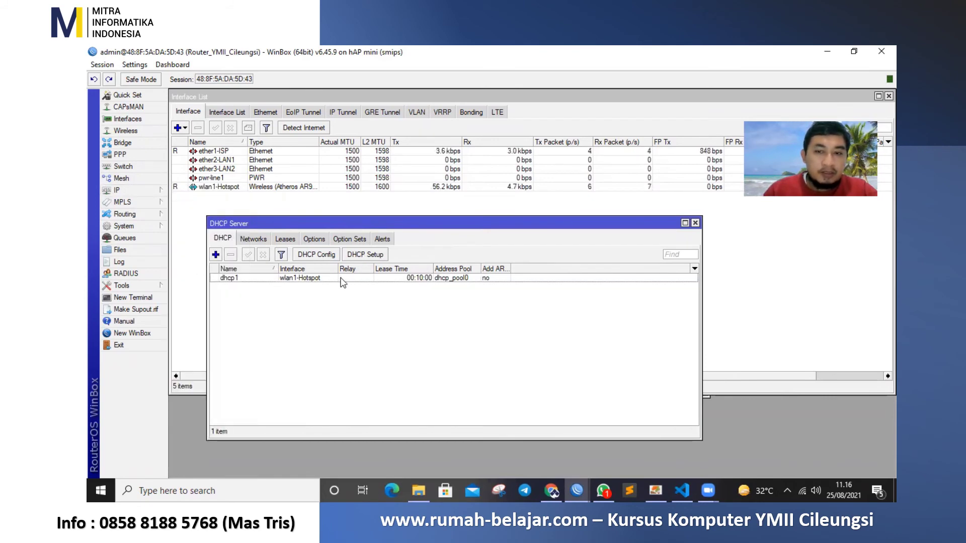
Try to run DHCP Setup on wlan1-Hotspot with address space 192.168.100.0/24, gateway 192.168.100.1 and no relay
left_click(368, 256)
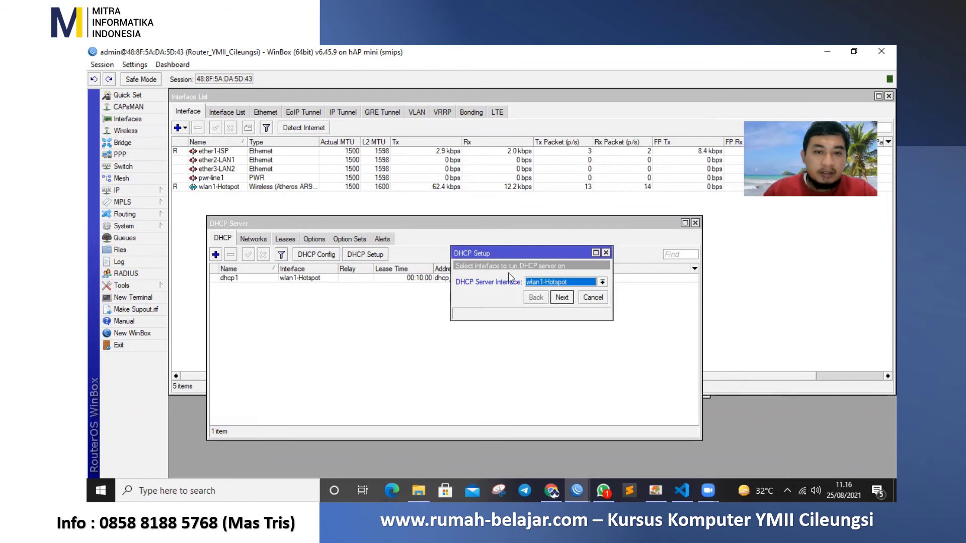
left_click(561, 297)
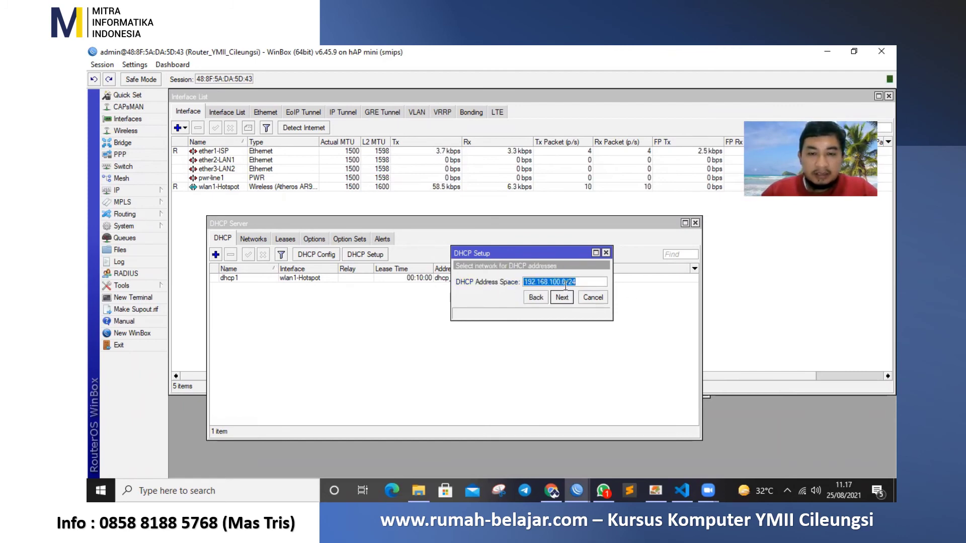
mouse_move(571, 280)
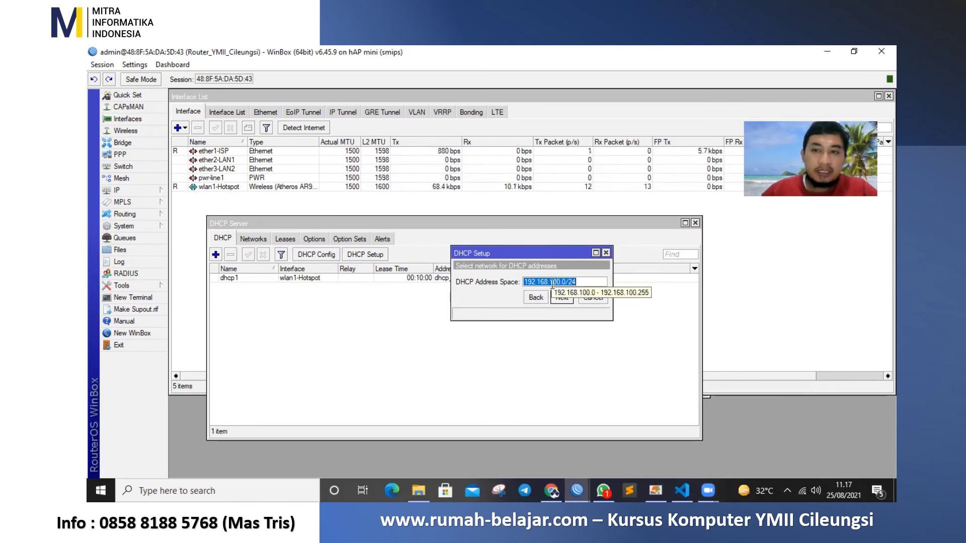
left_click(566, 298)
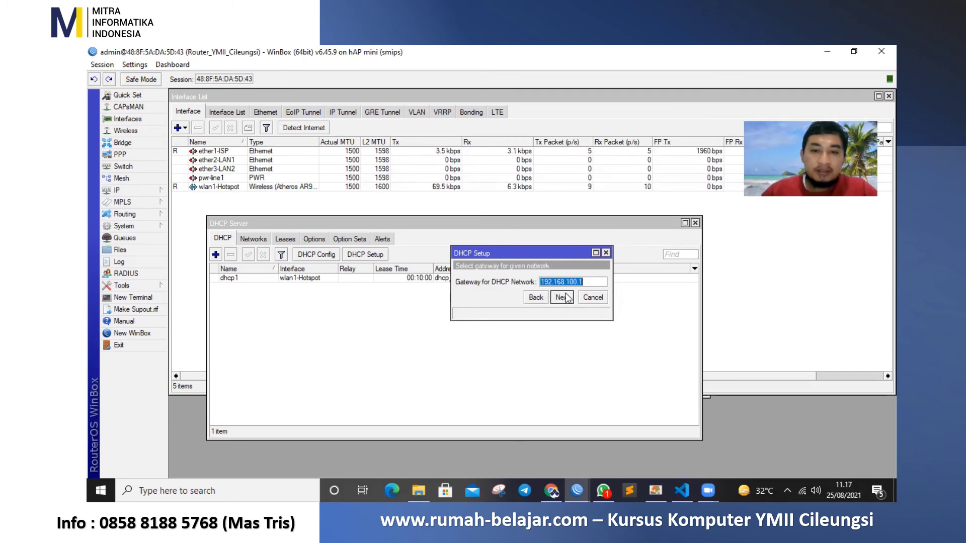
left_click(566, 297)
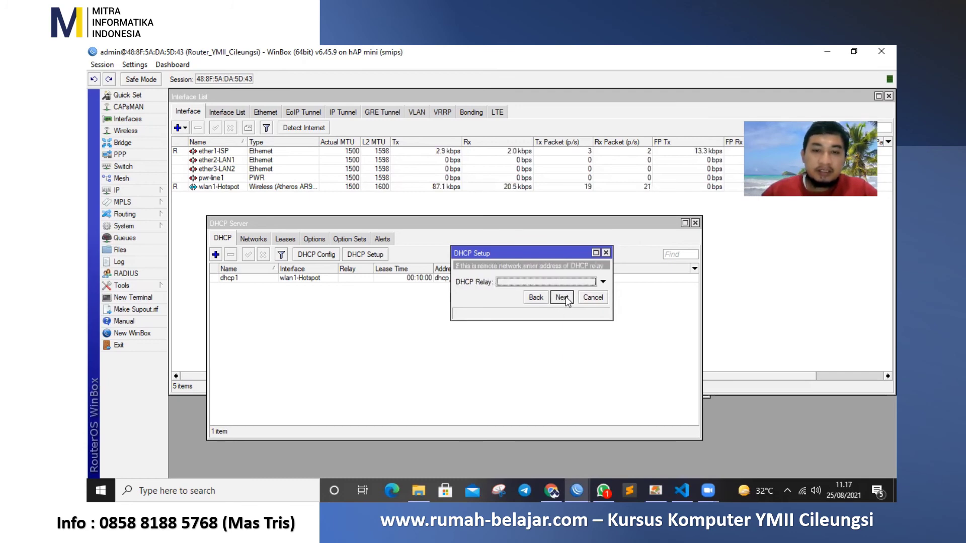
left_click(566, 297)
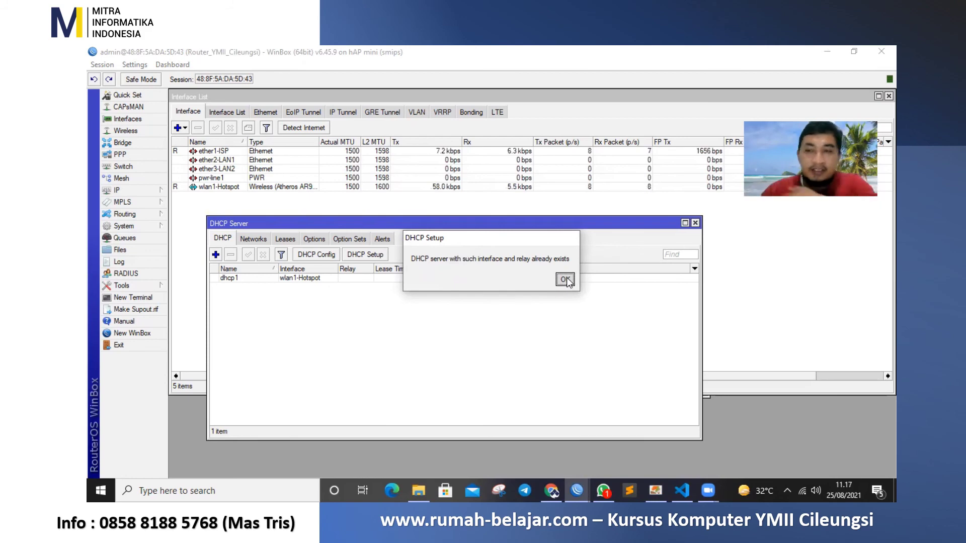
left_click(565, 280)
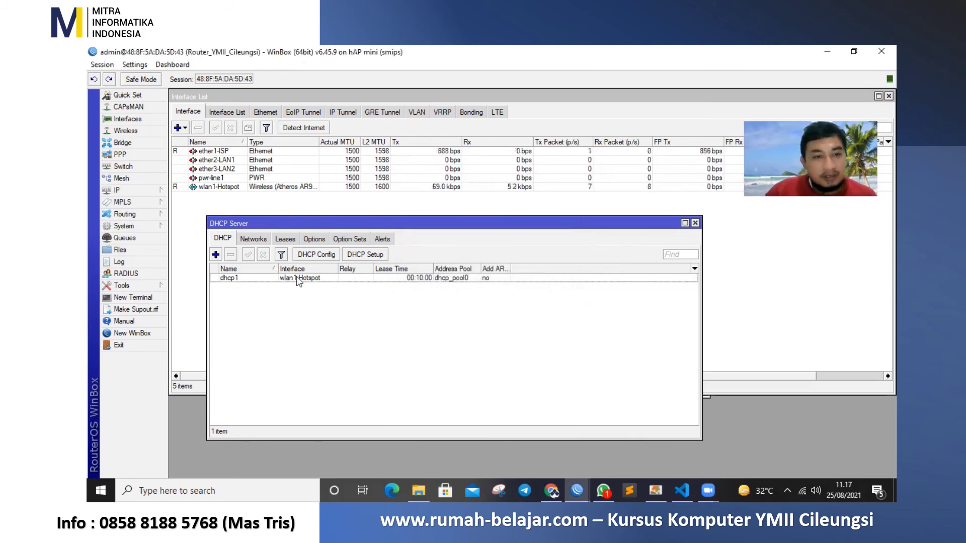
Review the DHCP network entry and the generic and queue settings of the DHCP server on wlan1-Hotspot
left_click(253, 238)
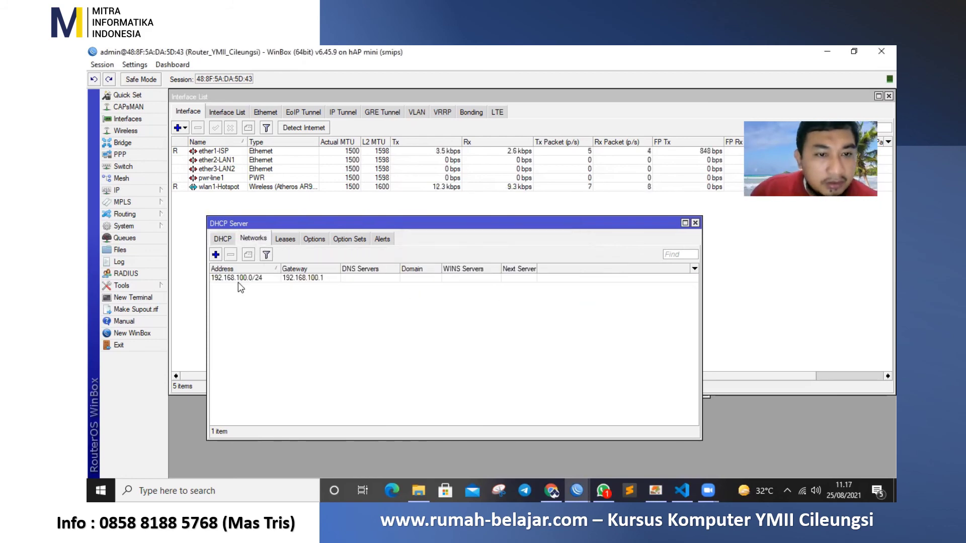
left_click(225, 238)
double_click(316, 278)
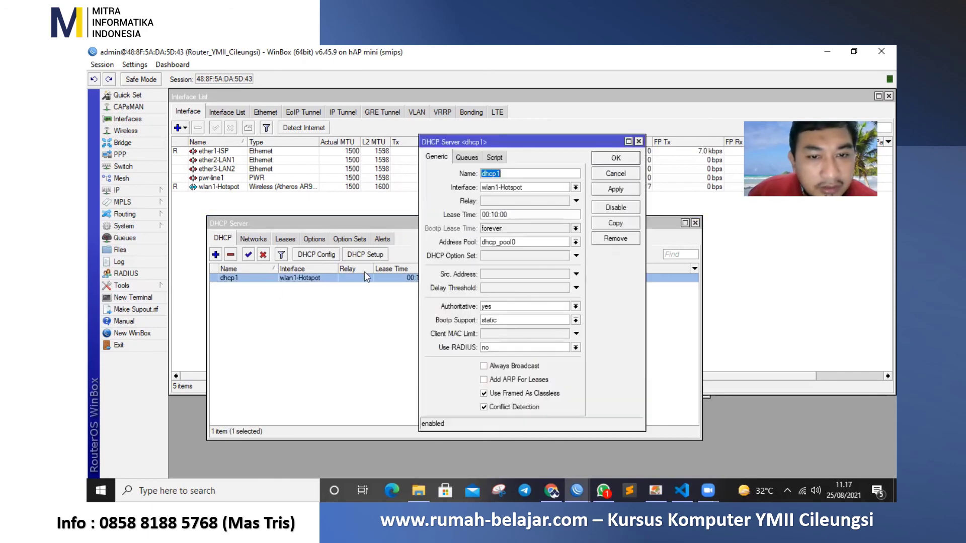
left_click(476, 159)
left_click(436, 157)
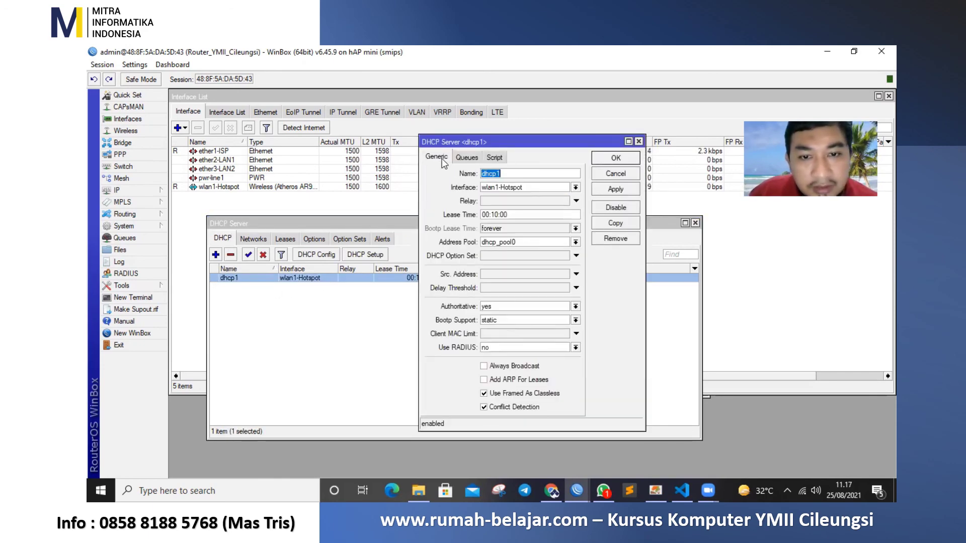
left_click(615, 158)
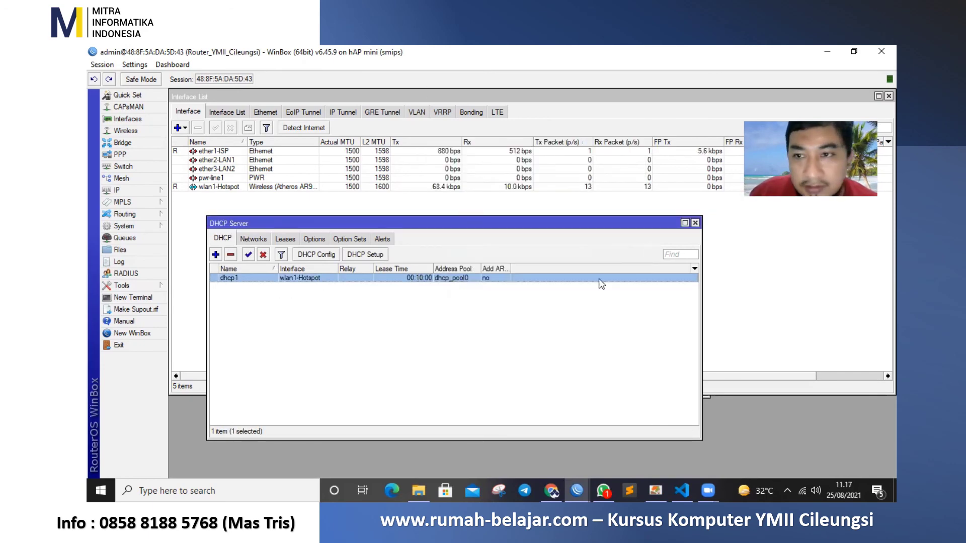
Ping the wlan1-Hotspot client 192.168.100.254 from the ARP list, then bring the interface list back to the front
left_click(121, 191)
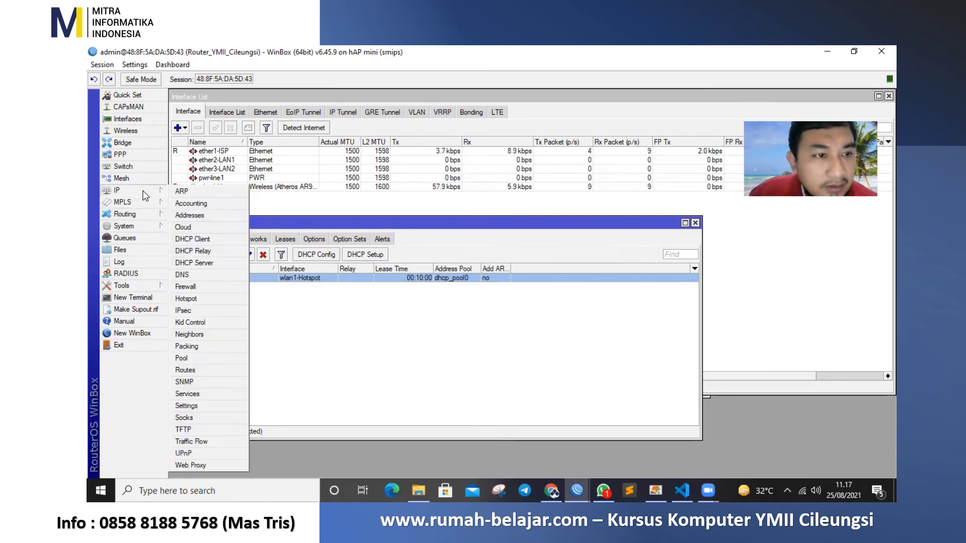
left_click(196, 192)
left_click(491, 236)
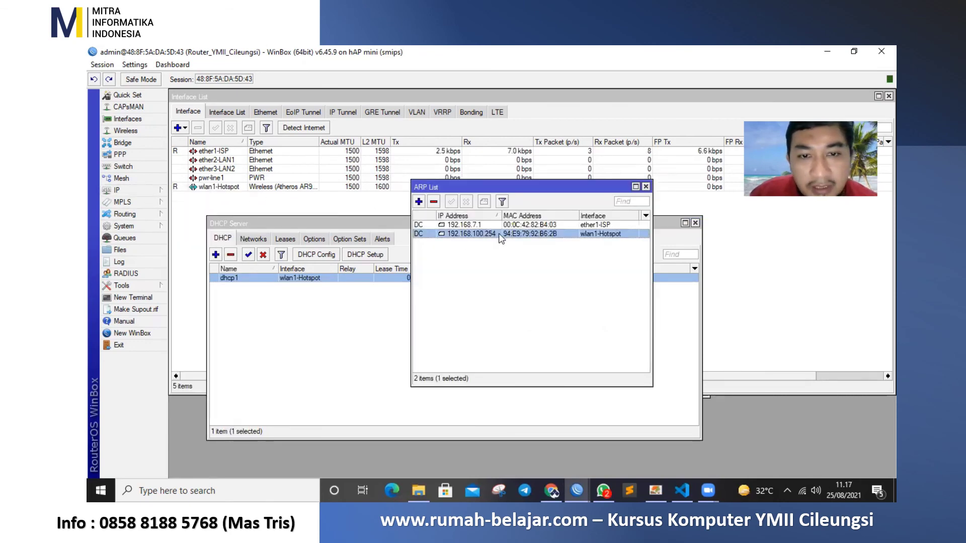
right_click(501, 236)
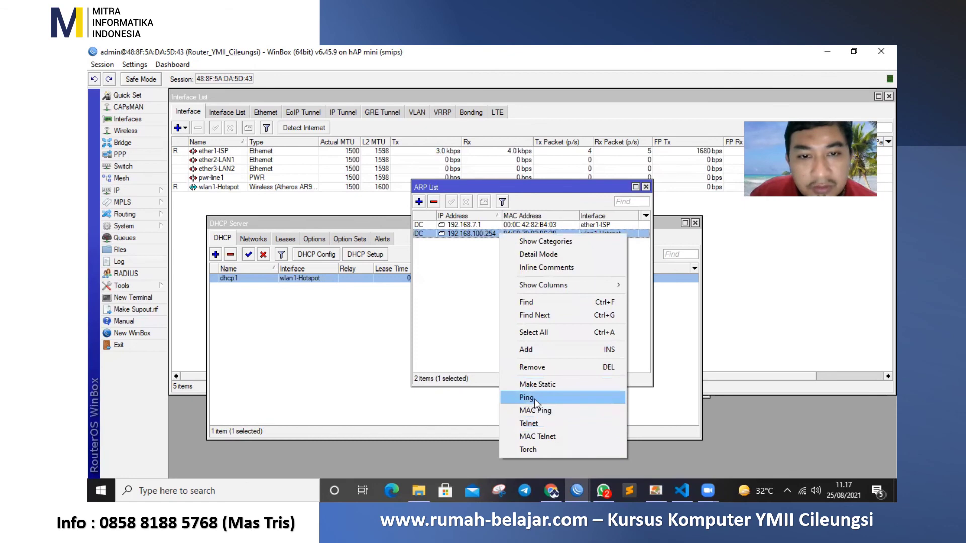
left_click(534, 398)
left_click(640, 190)
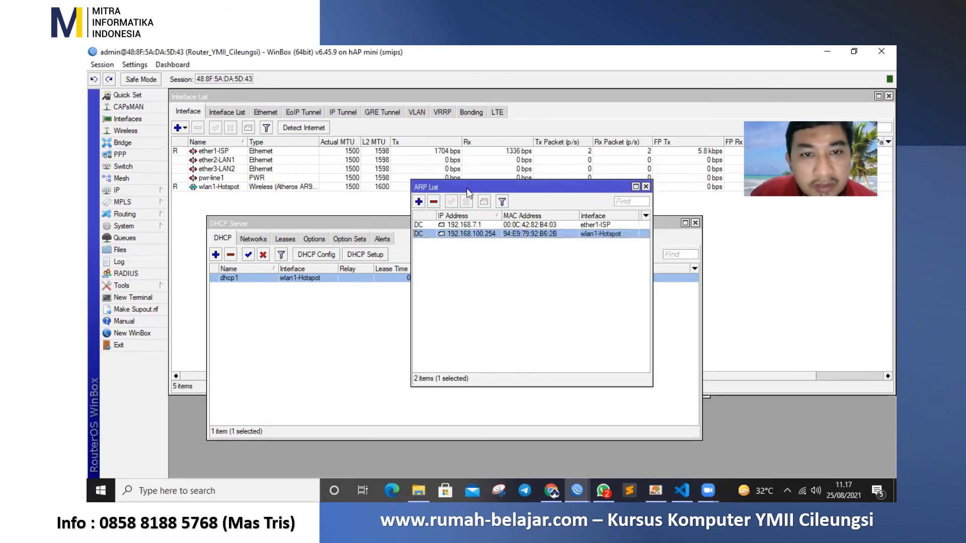
left_click_drag(468, 193, 372, 266)
left_click(496, 207)
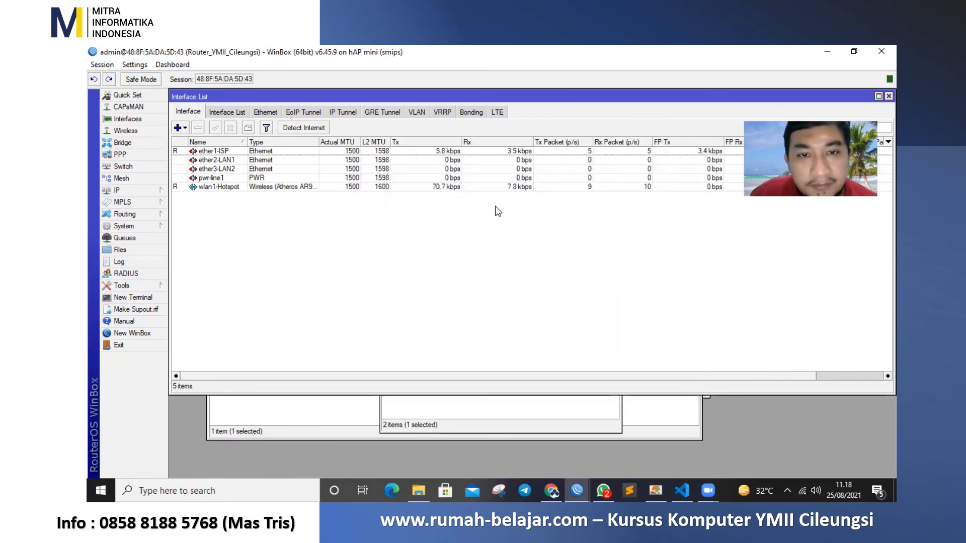